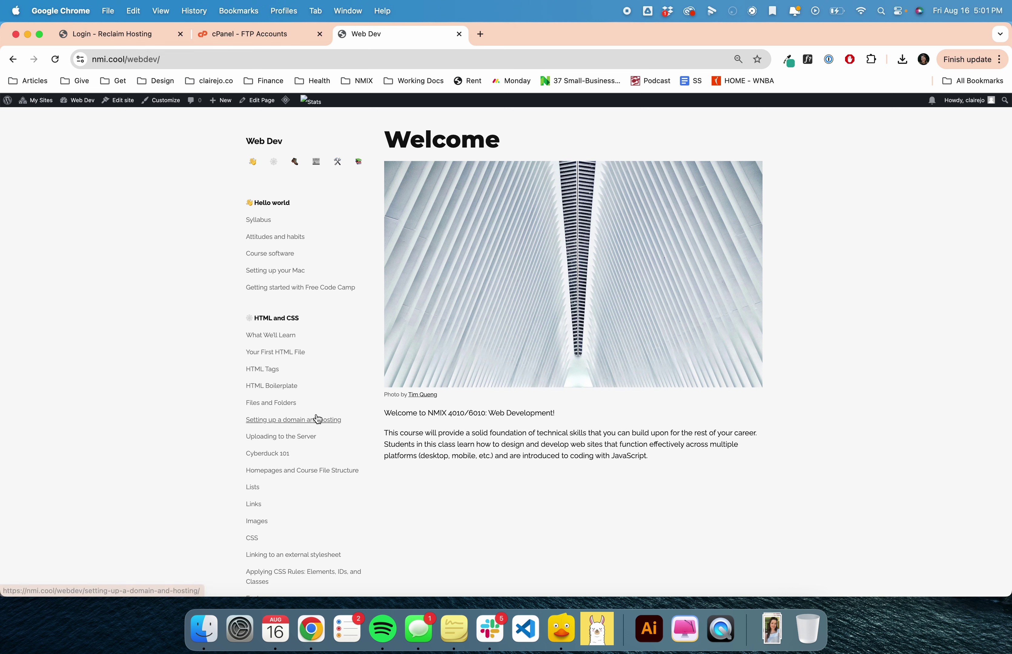
# Step: Open Course software and review the required tools: Chrome, Visual Studio Code, Cyberduck and OneDrive
pyautogui.click(288, 256)
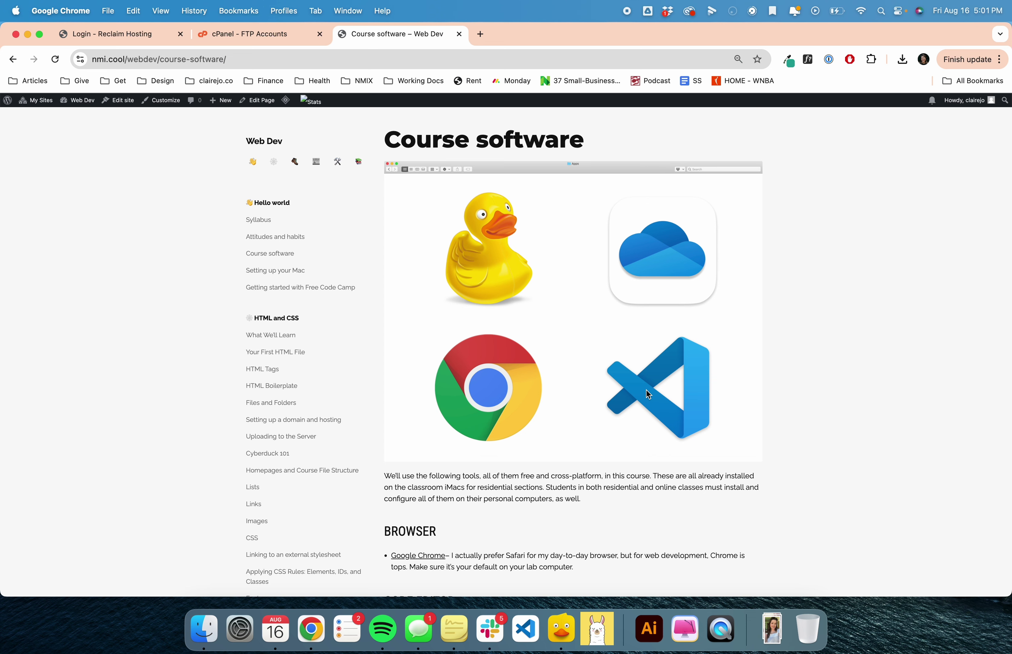
pyautogui.scroll(-1, 646, 390)
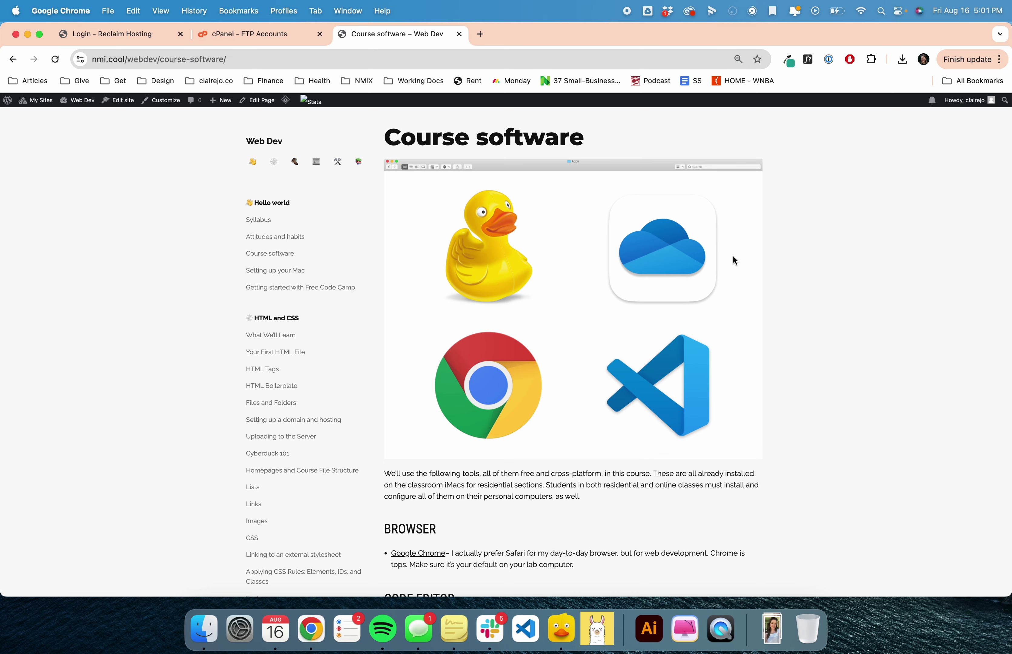
pyautogui.scroll(-10, 661, 376)
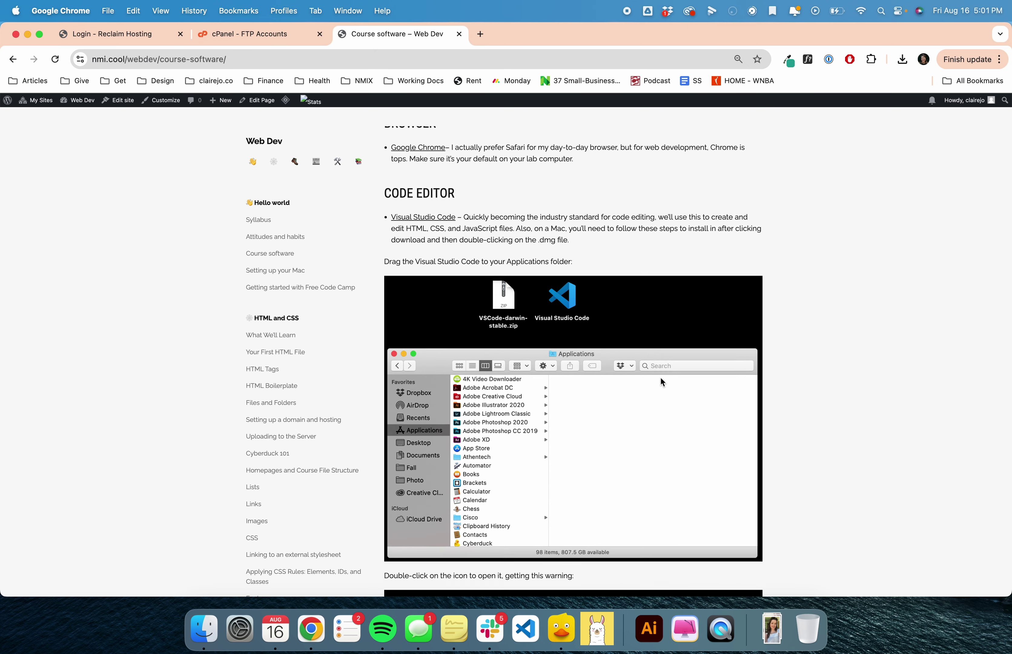
pyautogui.scroll(-9, 662, 379)
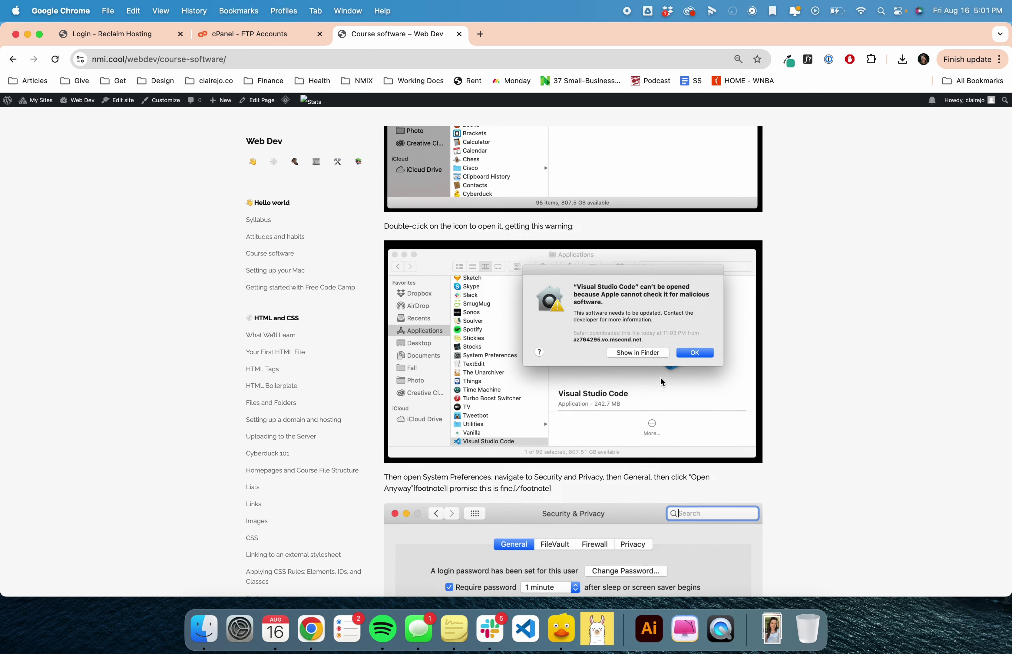
pyautogui.scroll(-13, 661, 380)
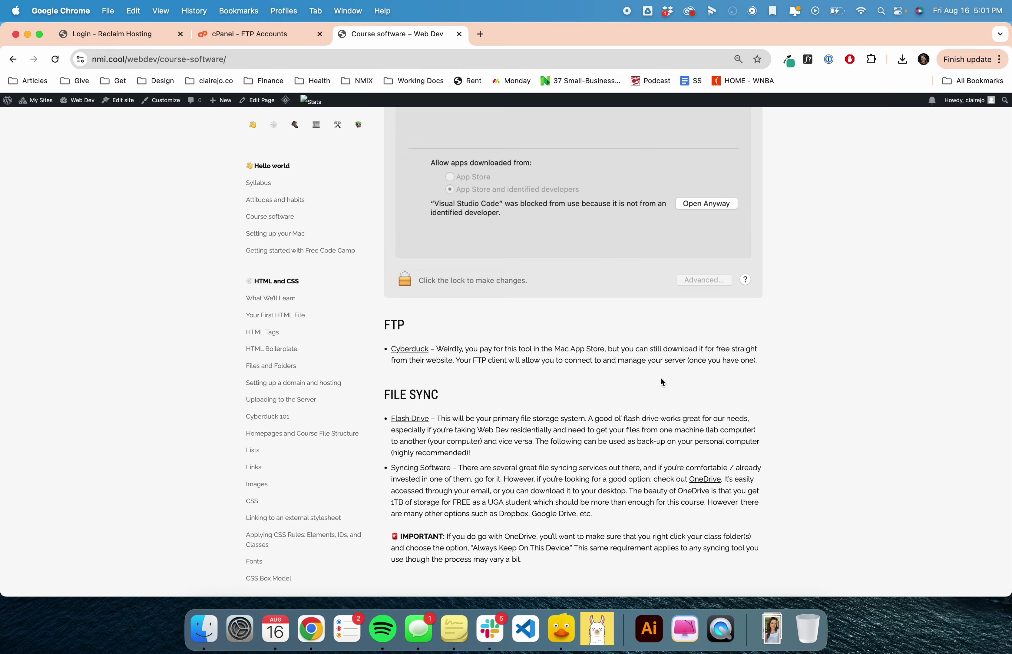
pyautogui.scroll(20, 660, 377)
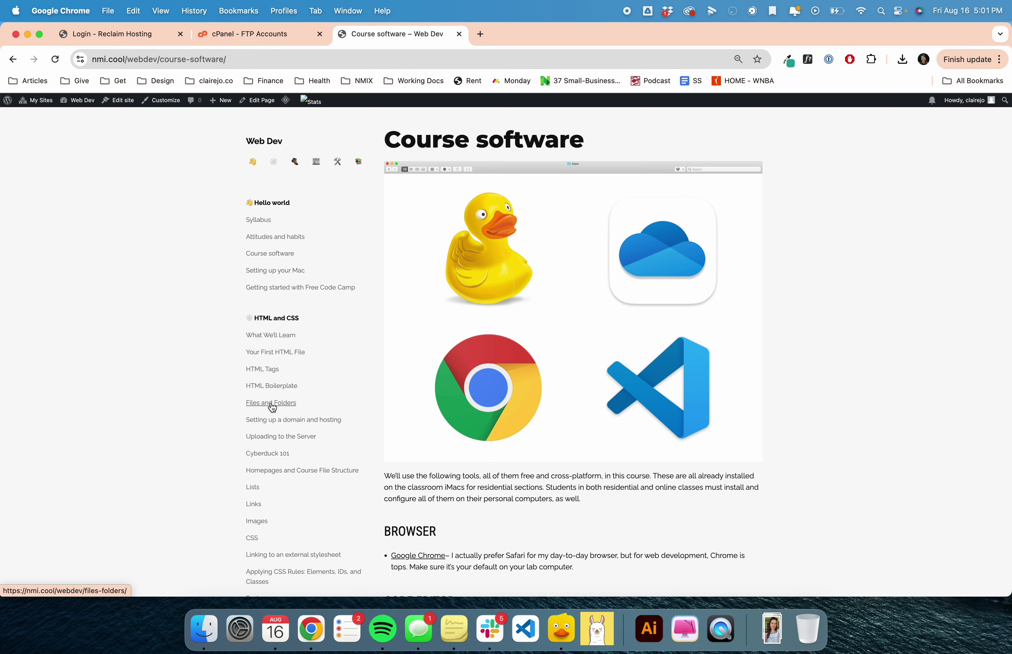
# Step: Open 'Setting up a domain and hosting' and read the Reclaim Hosting sign-up and plan instructions
pyautogui.click(280, 424)
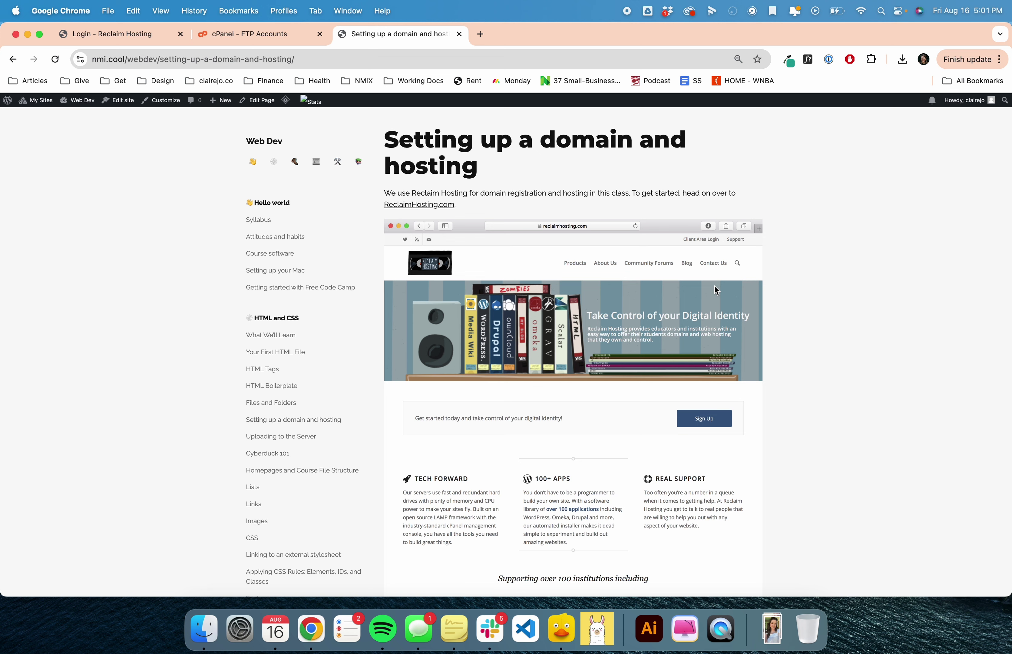
pyautogui.scroll(-1, 715, 287)
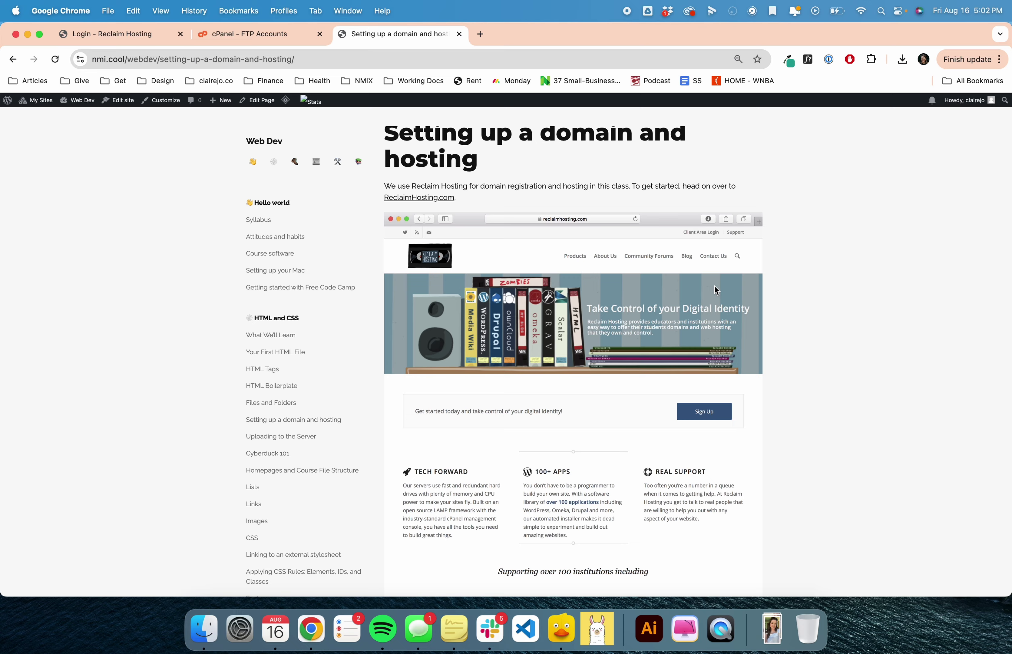
pyautogui.scroll(-10, 717, 290)
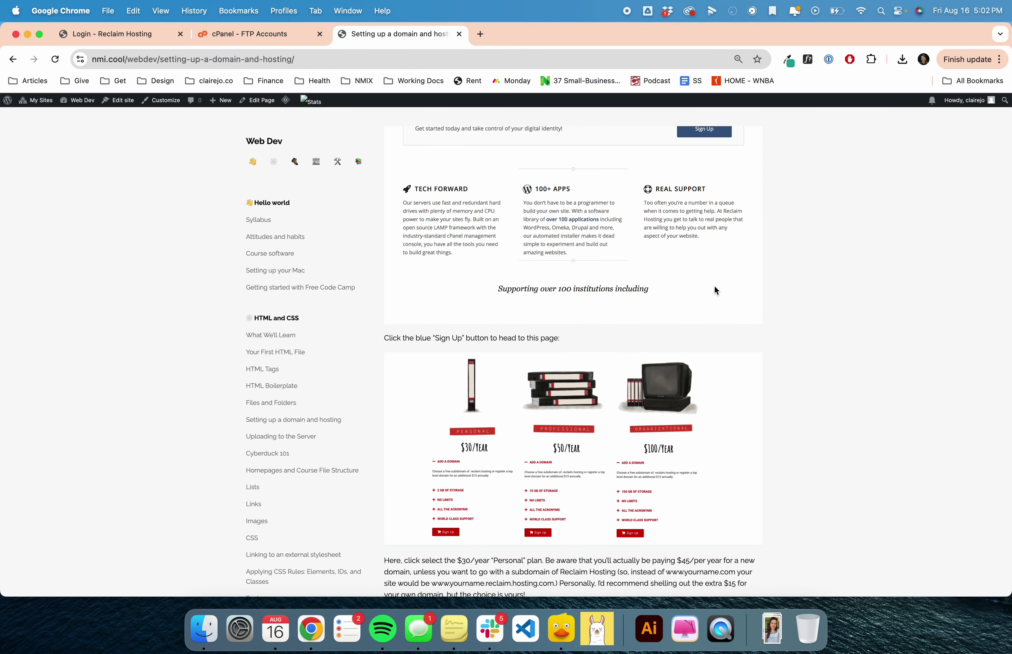
pyautogui.scroll(-3, 716, 290)
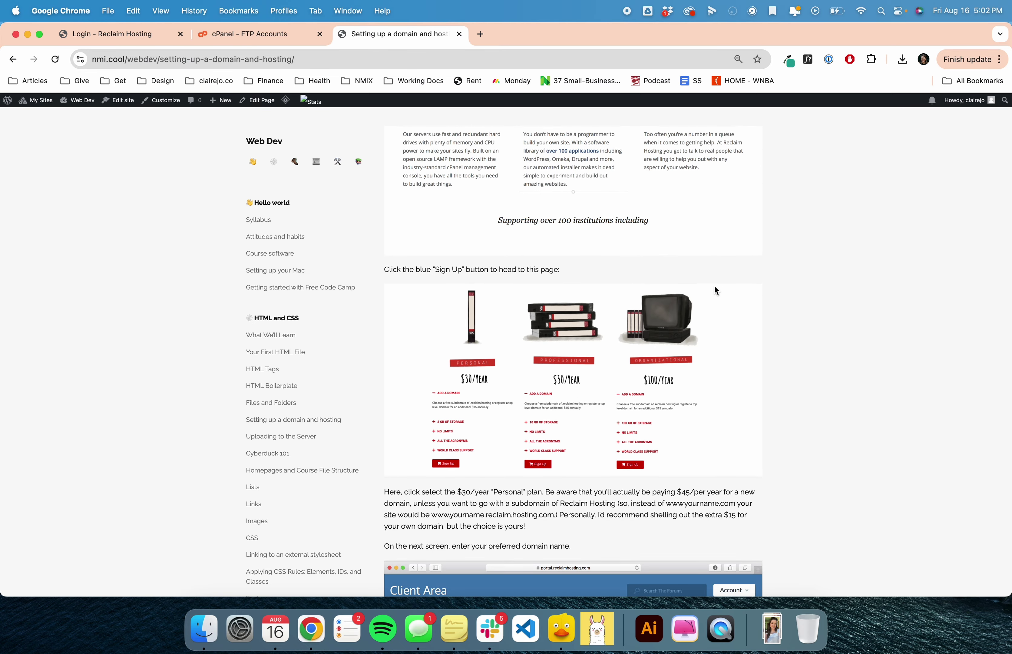
pyautogui.scroll(13, 715, 285)
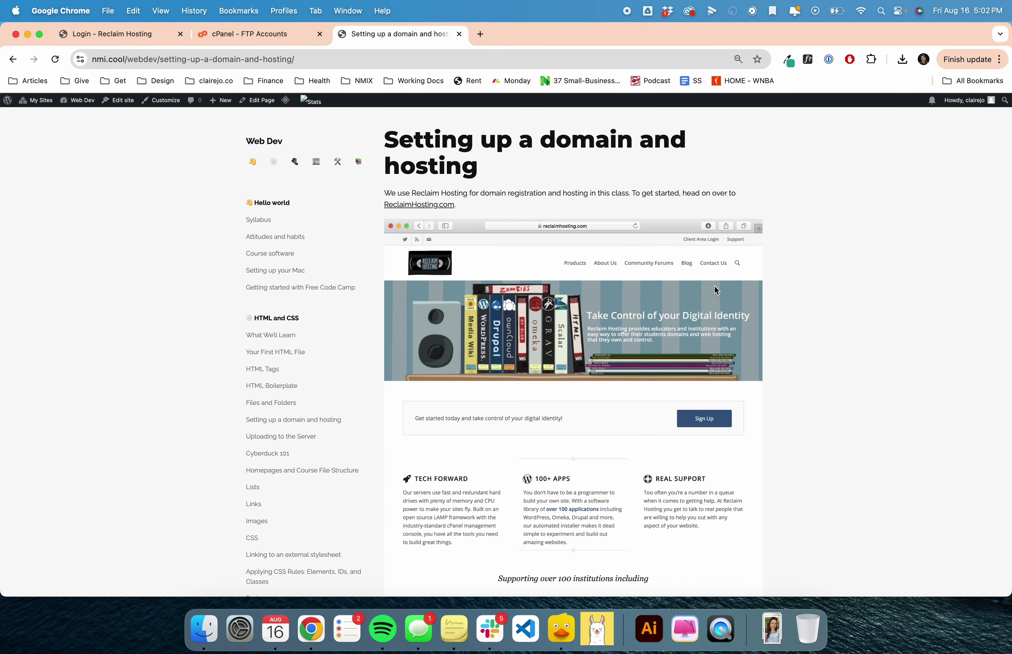
# Step: From the Reclaim Hosting login, go to Create account and open the Shared Hosting store
pyautogui.click(131, 34)
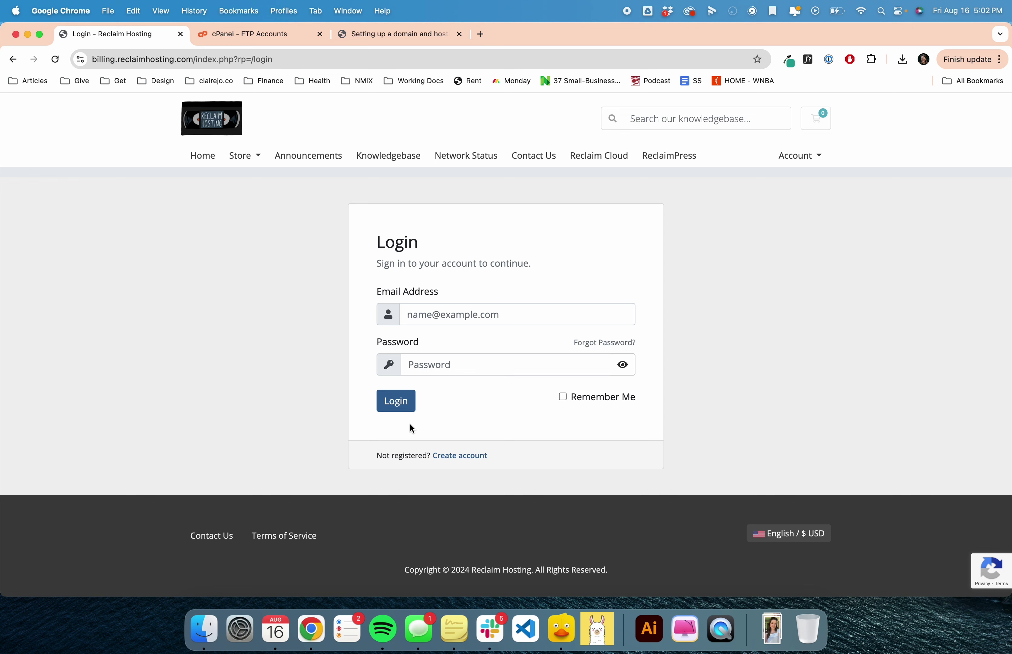
pyautogui.click(461, 457)
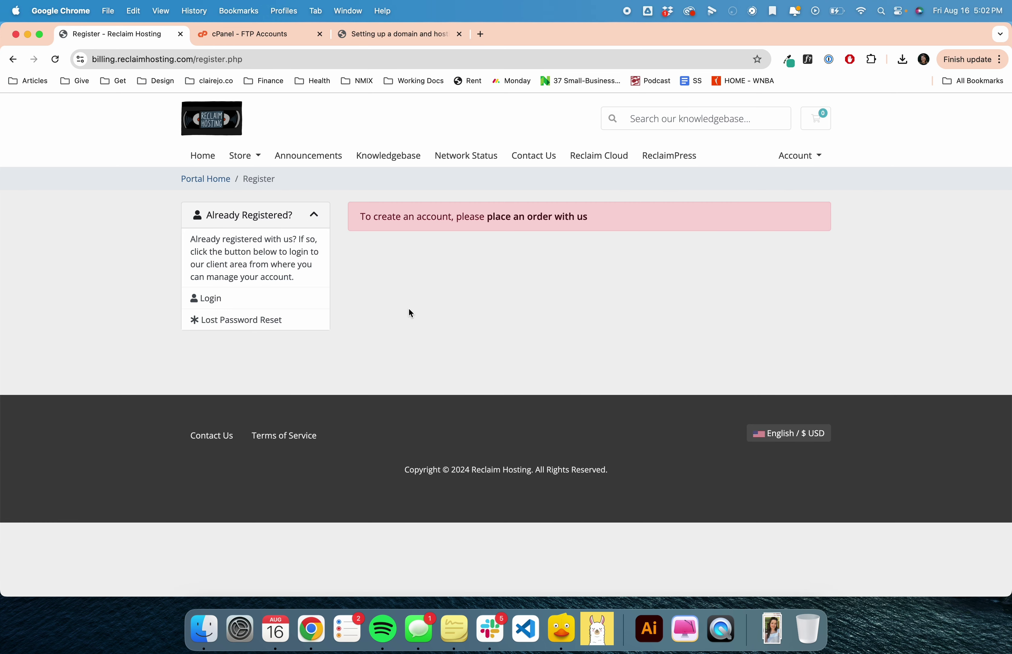
pyautogui.click(540, 218)
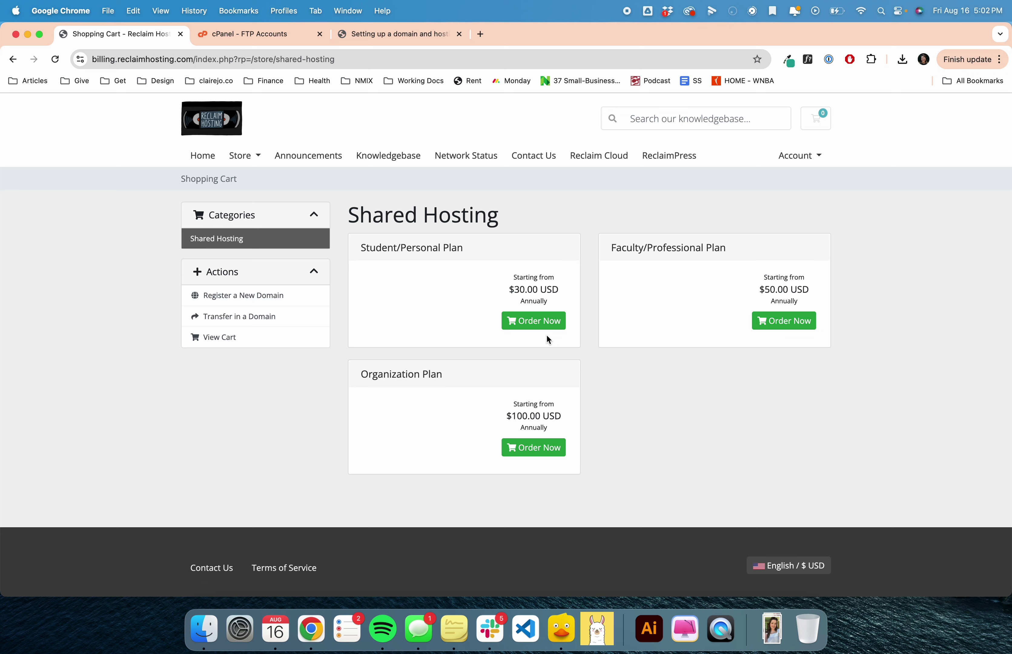
# Step: Order the $30 Student/Personal Plan with a new .com domain confirmed as available
pyautogui.click(537, 322)
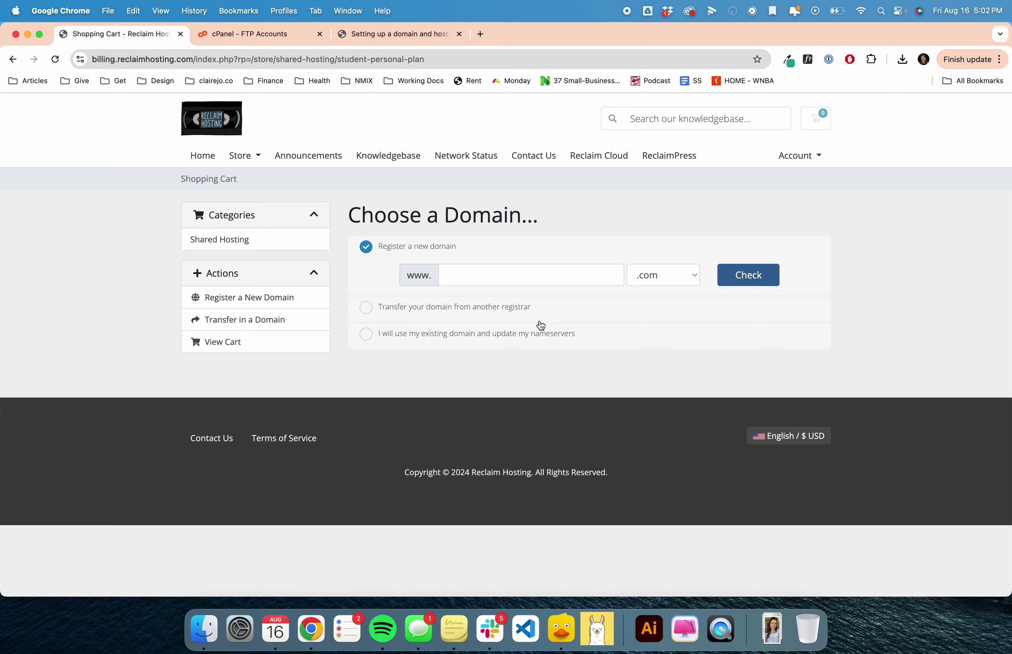
pyautogui.write('claire4010')
pyautogui.click(751, 277)
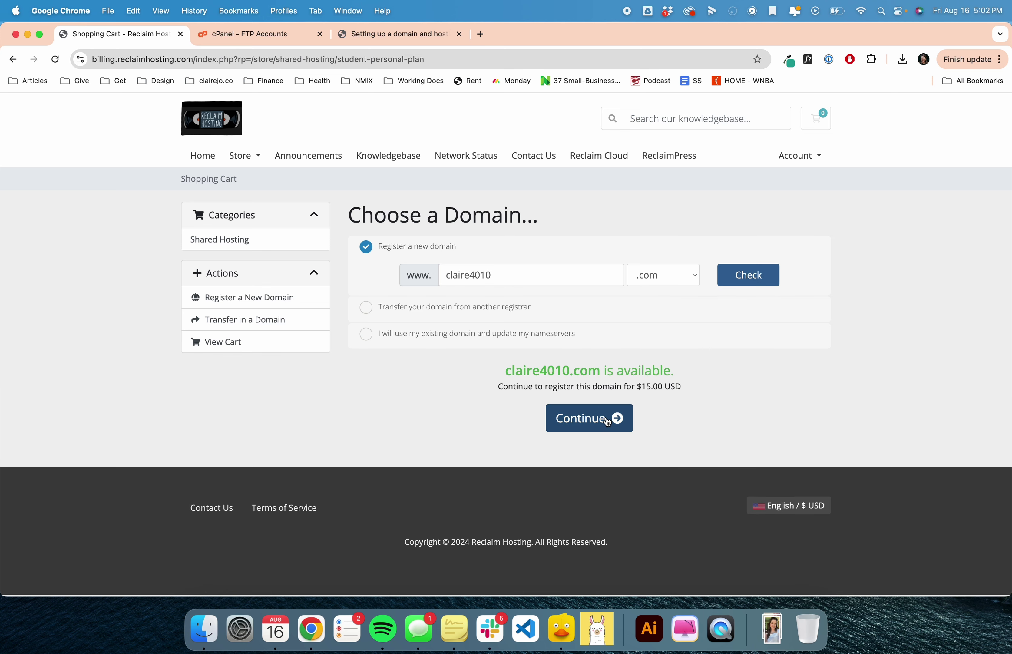
pyautogui.click(620, 421)
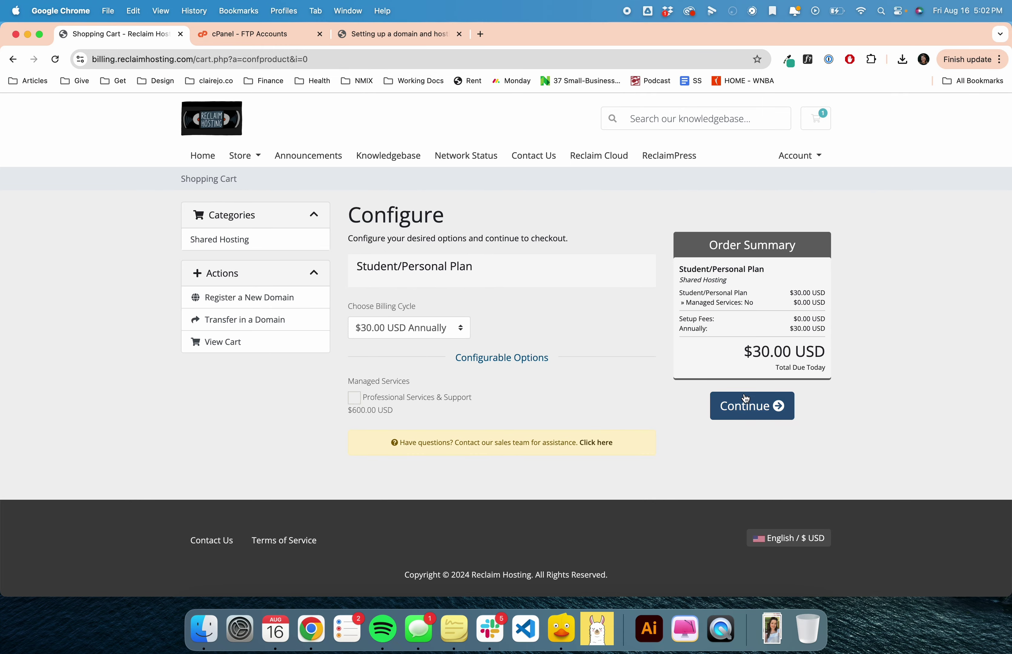
# Step: Accept the plan configuration, add free ID Protection, and check out the $45.00 order
pyautogui.click(783, 410)
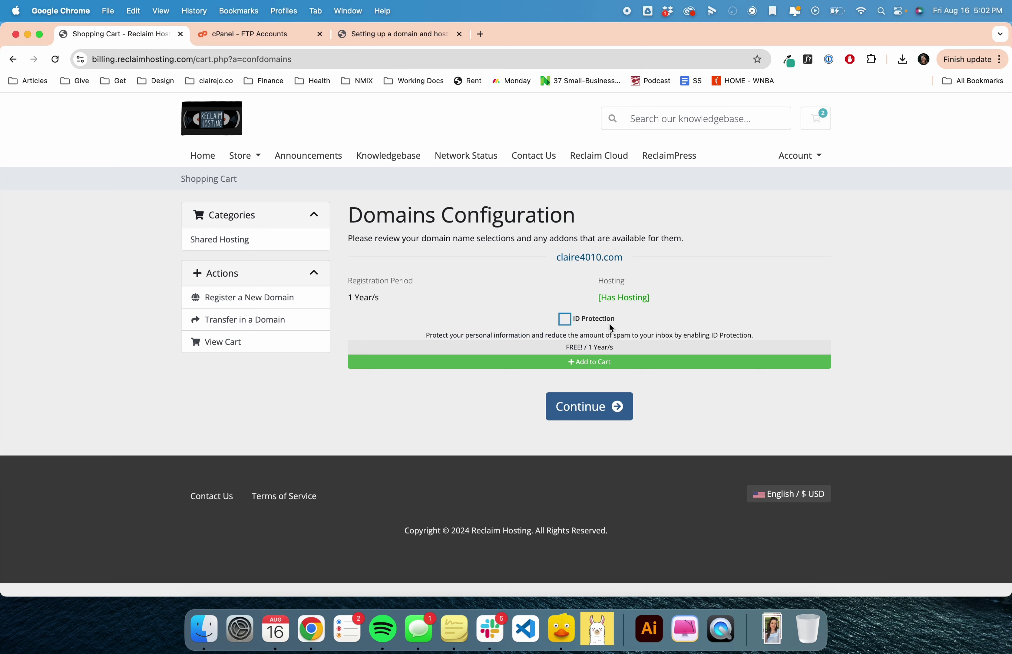
pyautogui.click(596, 322)
pyautogui.click(618, 408)
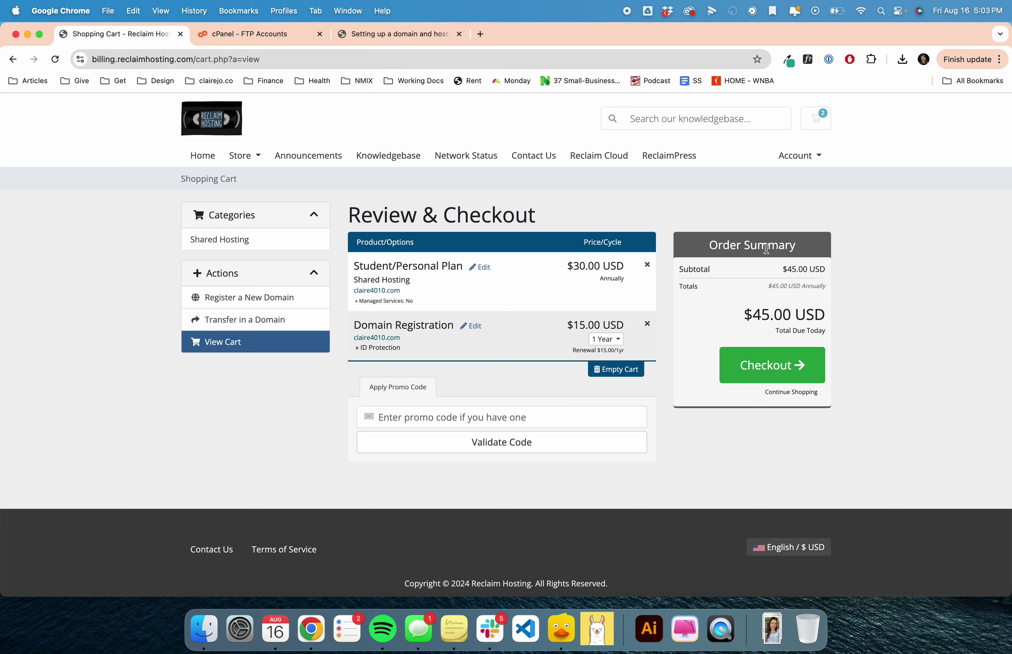
pyautogui.click(784, 366)
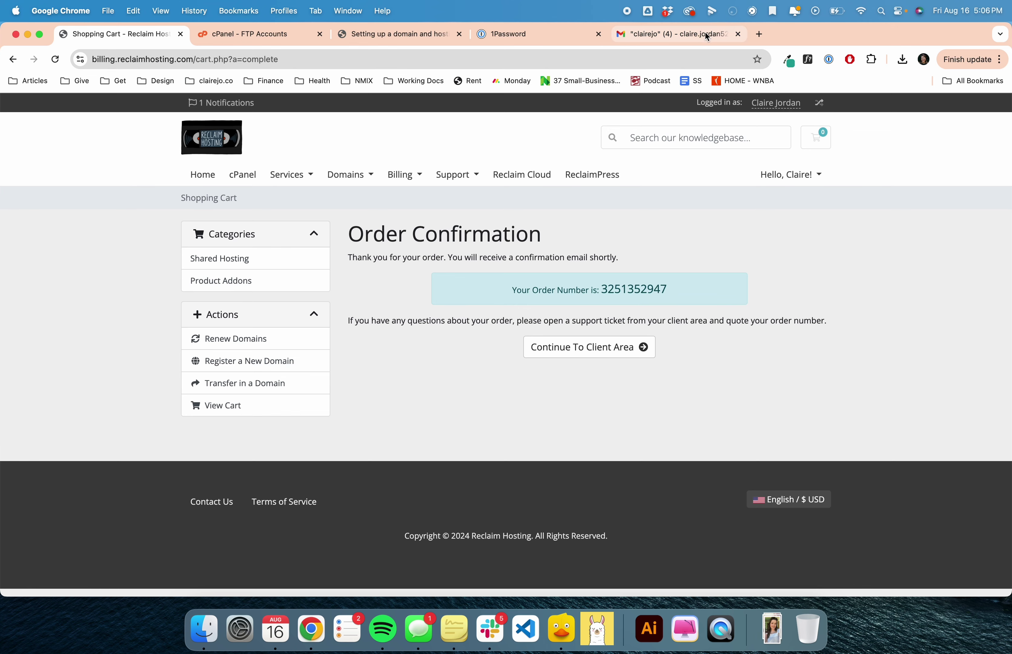
# Step: In Gmail, follow the link in Reclaim's 'Verify your contact information' e-mail, then return to the inbox
pyautogui.click(696, 36)
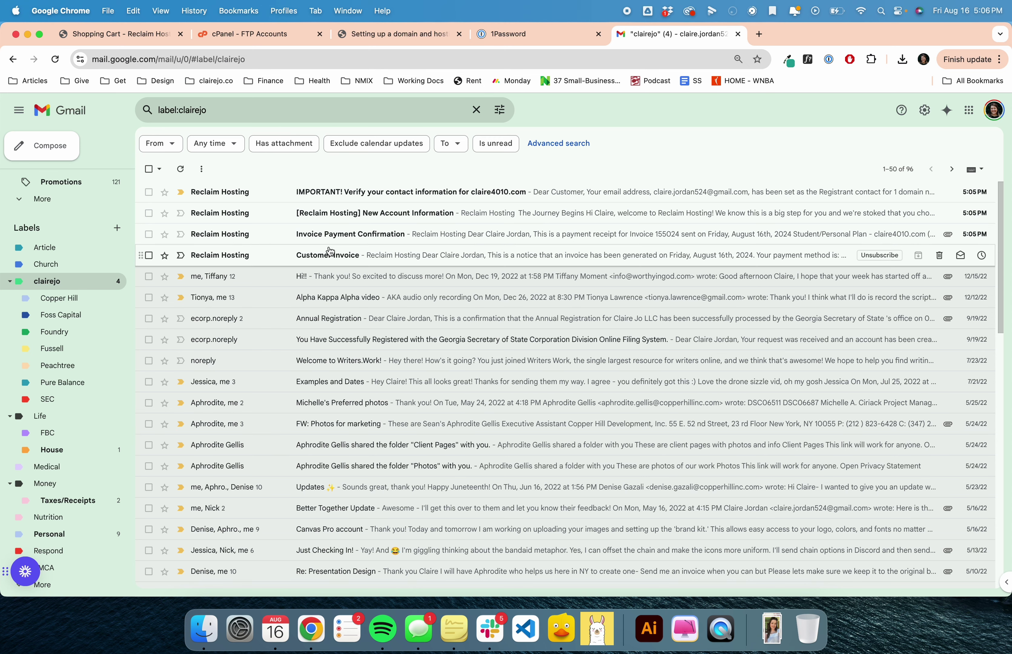
pyautogui.click(384, 191)
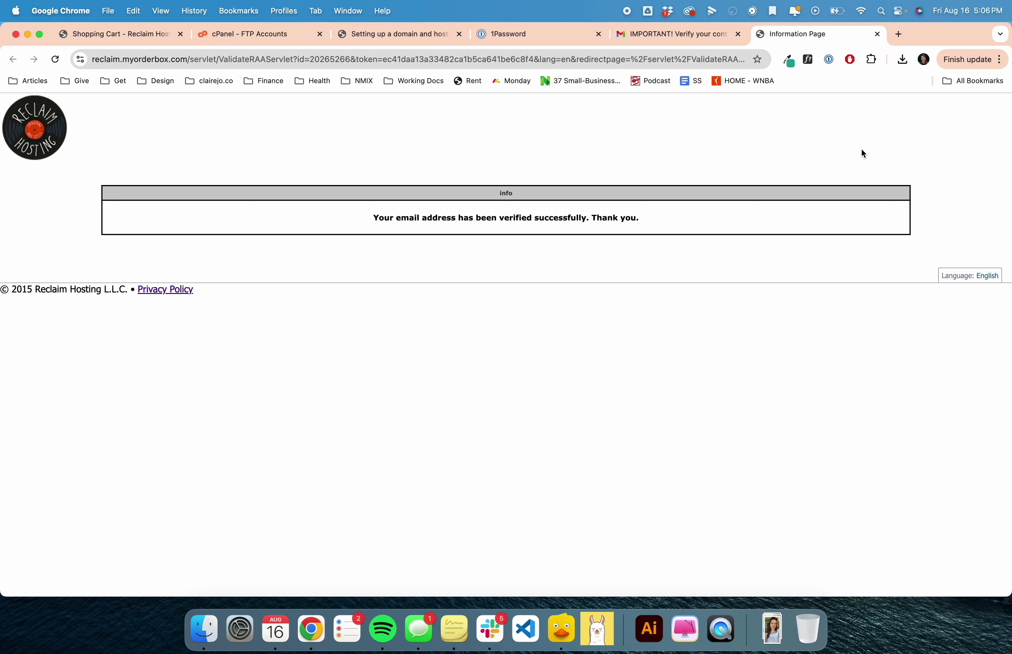
pyautogui.click(680, 44)
pyautogui.click(149, 141)
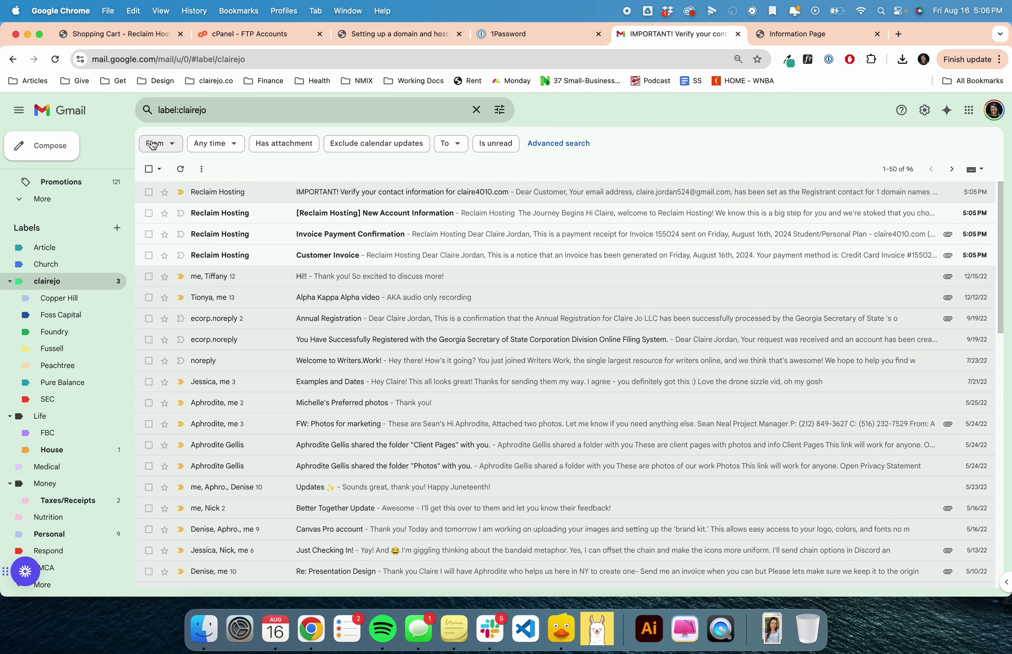
pyautogui.click(310, 215)
pyautogui.scroll(-10, 337, 356)
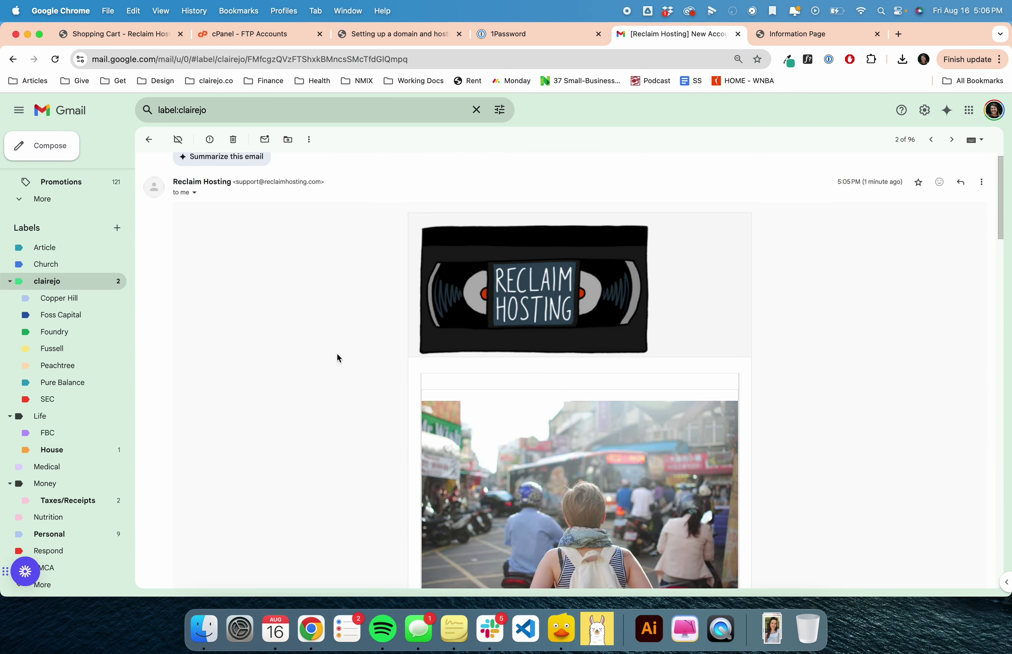
pyautogui.scroll(-6, 337, 355)
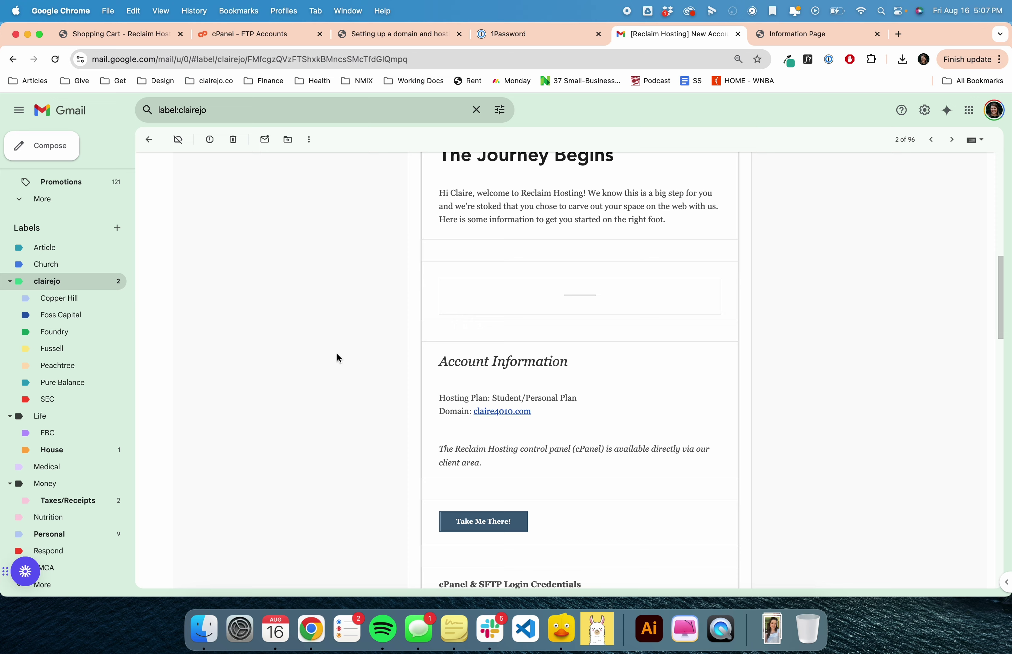
pyautogui.scroll(9, 338, 358)
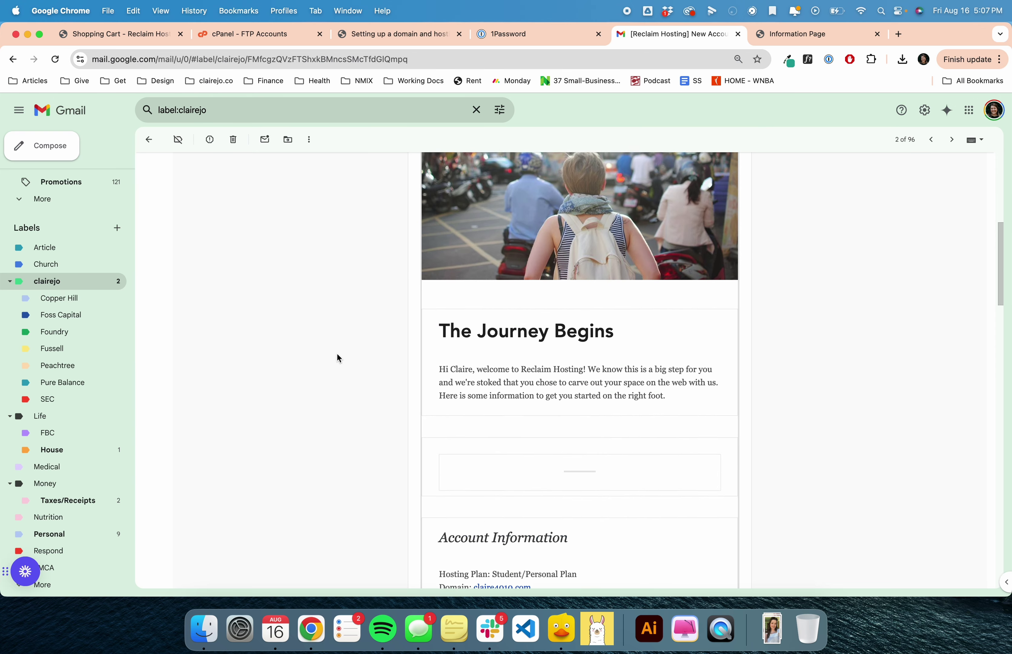
pyautogui.scroll(-8, 339, 358)
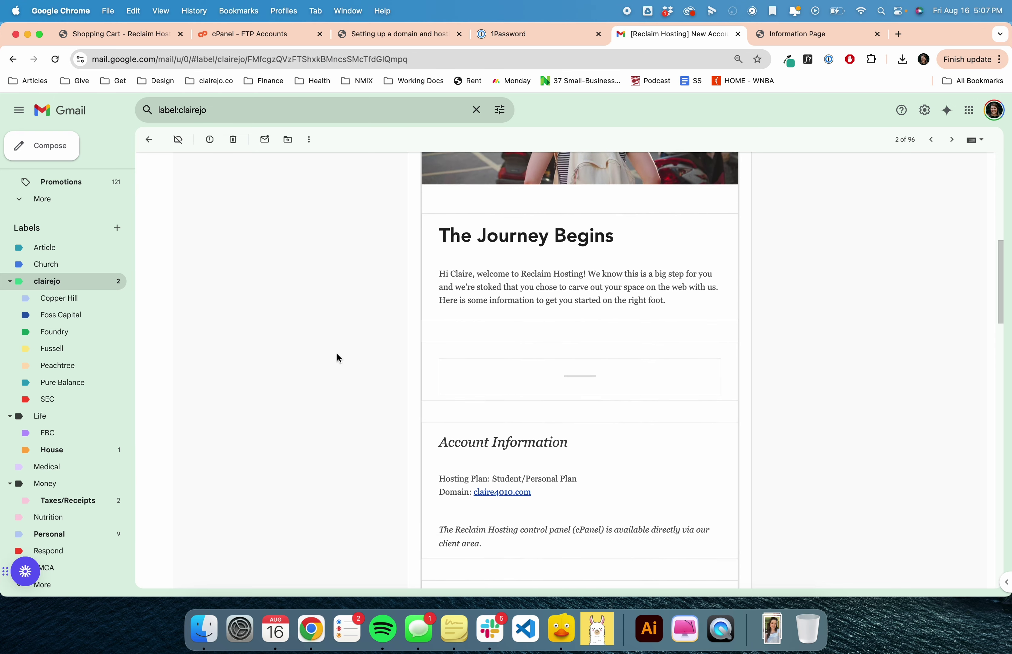
pyautogui.scroll(-2, 339, 358)
pyautogui.moveTo(438, 422); pyautogui.dragTo(414, 419)
pyautogui.click(451, 426)
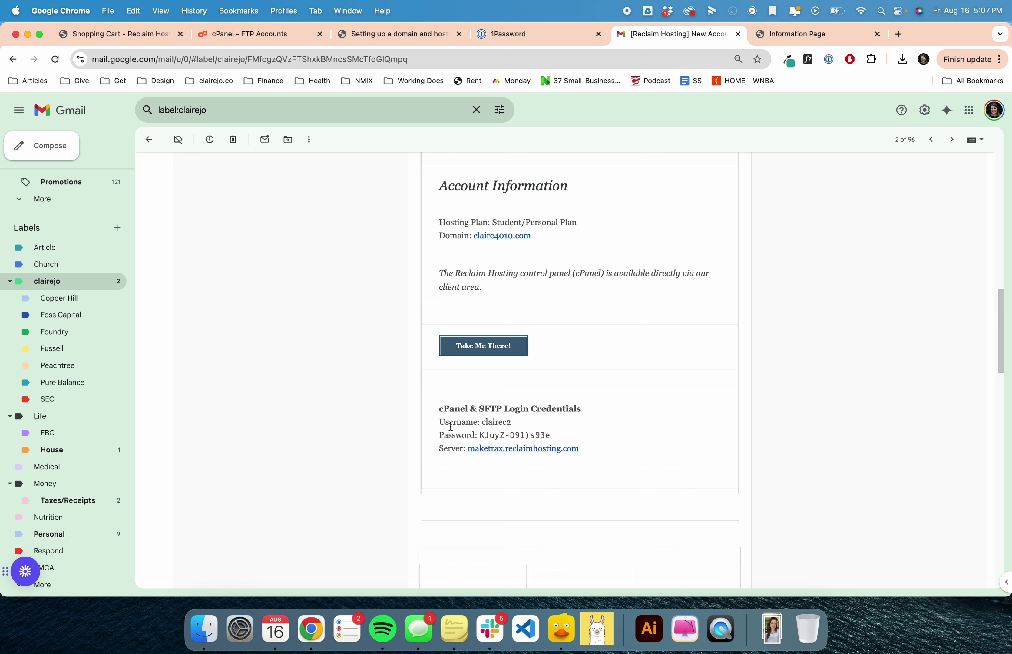
pyautogui.scroll(2, 451, 425)
pyautogui.scroll(15, 450, 426)
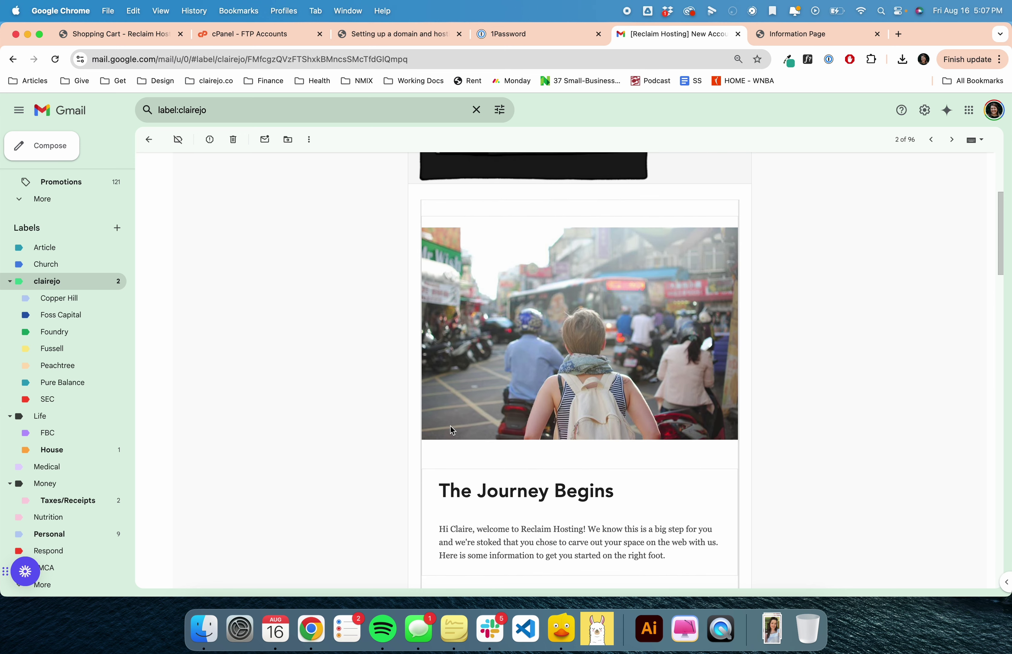
pyautogui.scroll(-12, 438, 478)
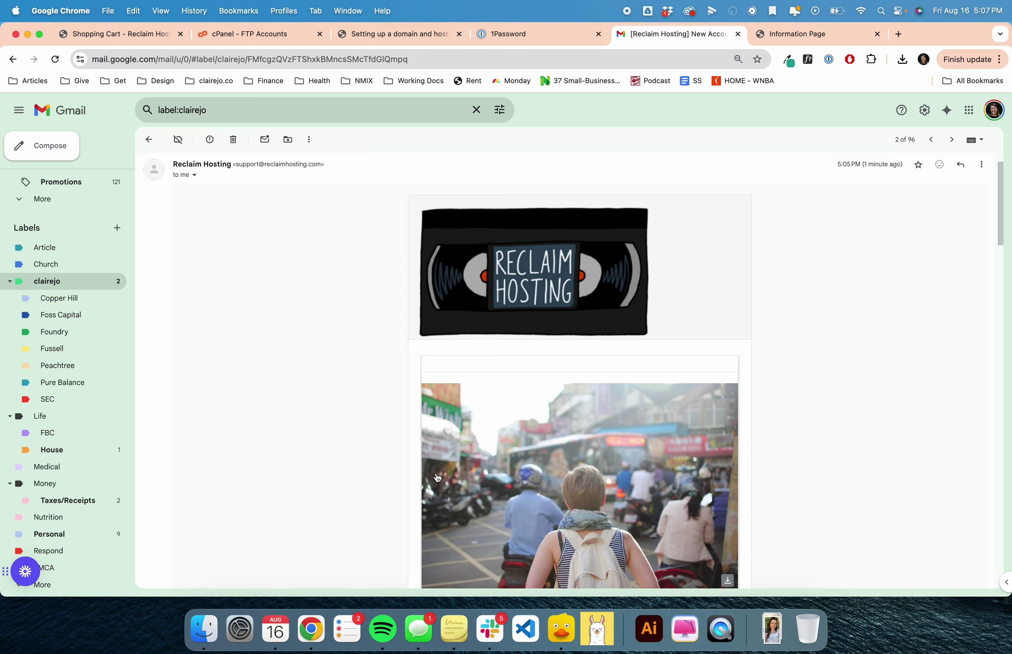
pyautogui.scroll(-1, 438, 477)
pyautogui.scroll(12, 437, 476)
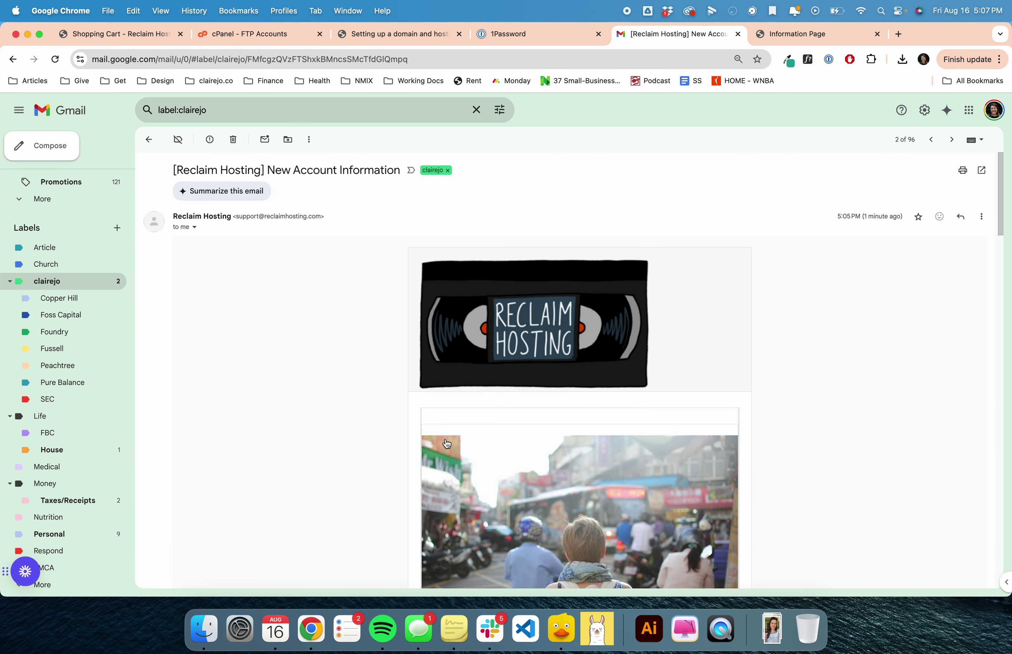
pyautogui.scroll(-12, 660, 270)
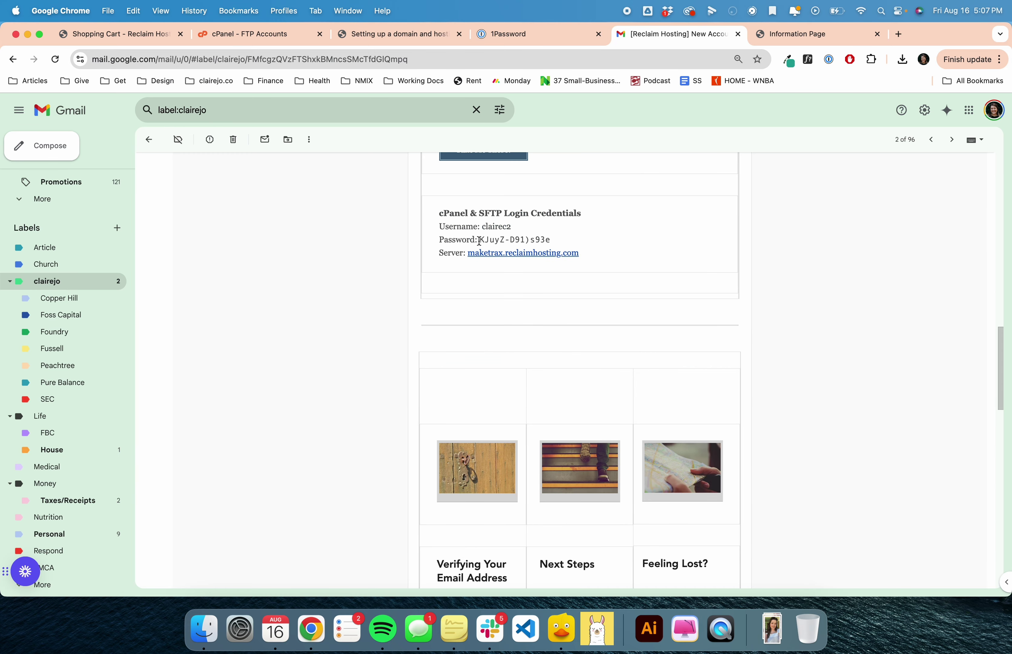
pyautogui.moveTo(479, 240); pyautogui.dragTo(546, 239)
pyautogui.click(545, 239)
pyautogui.scroll(12, 547, 238)
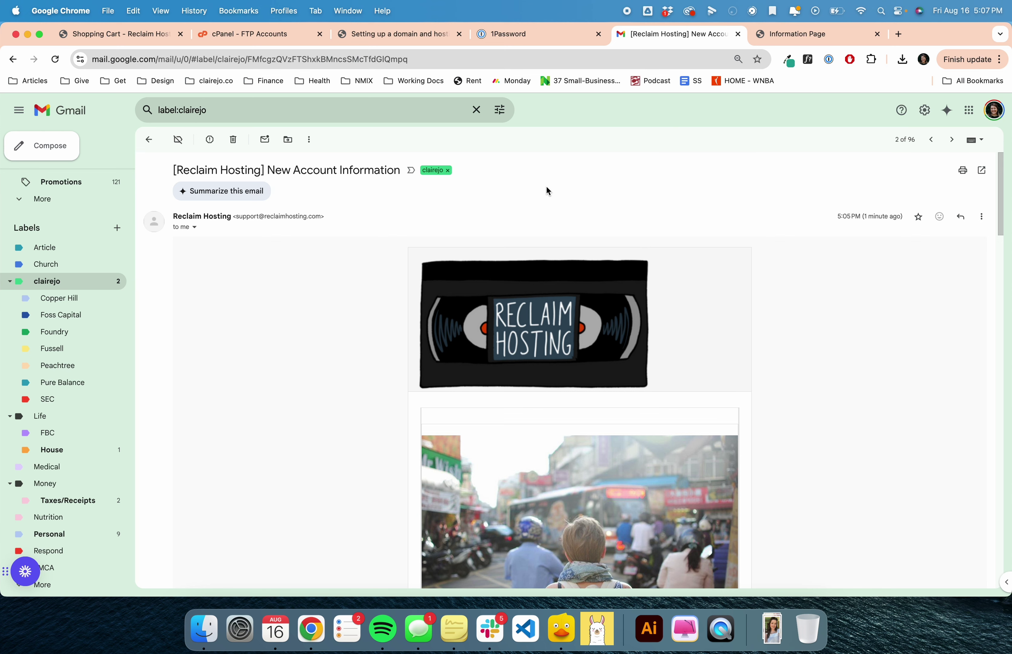
# Step: Star the New Account Information e-mail in the label list and return to the course hosting article
pyautogui.click(114, 37)
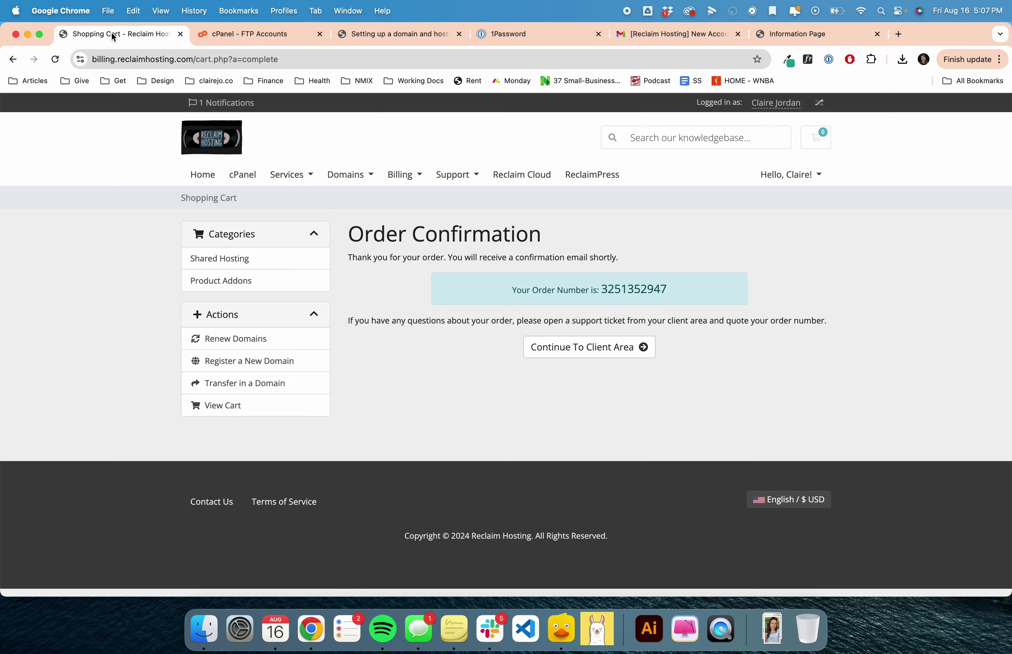
pyautogui.click(656, 37)
pyautogui.click(151, 140)
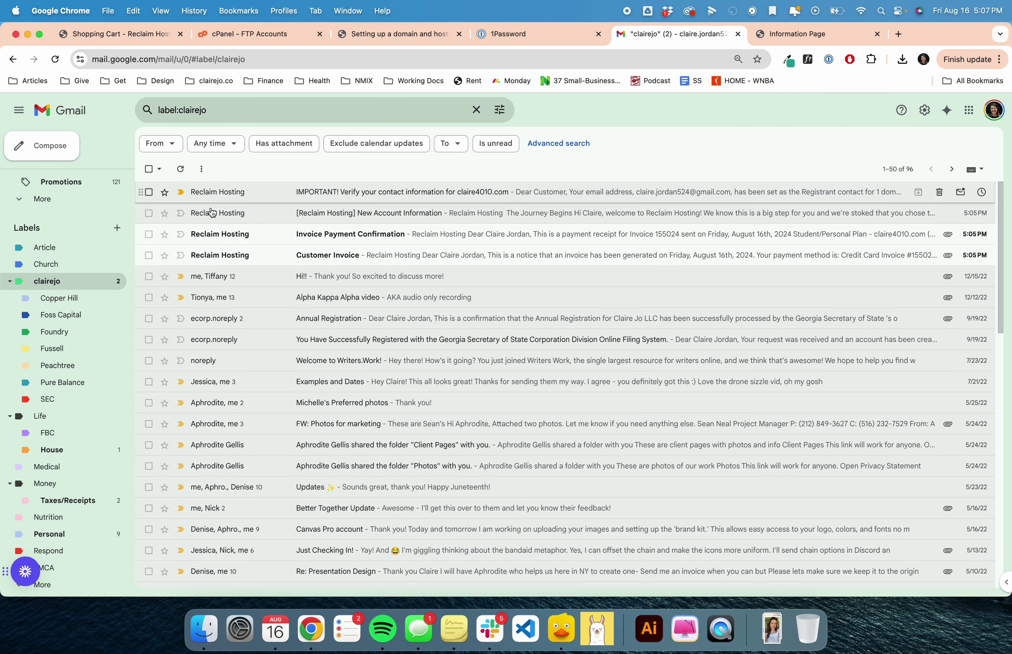
pyautogui.click(164, 213)
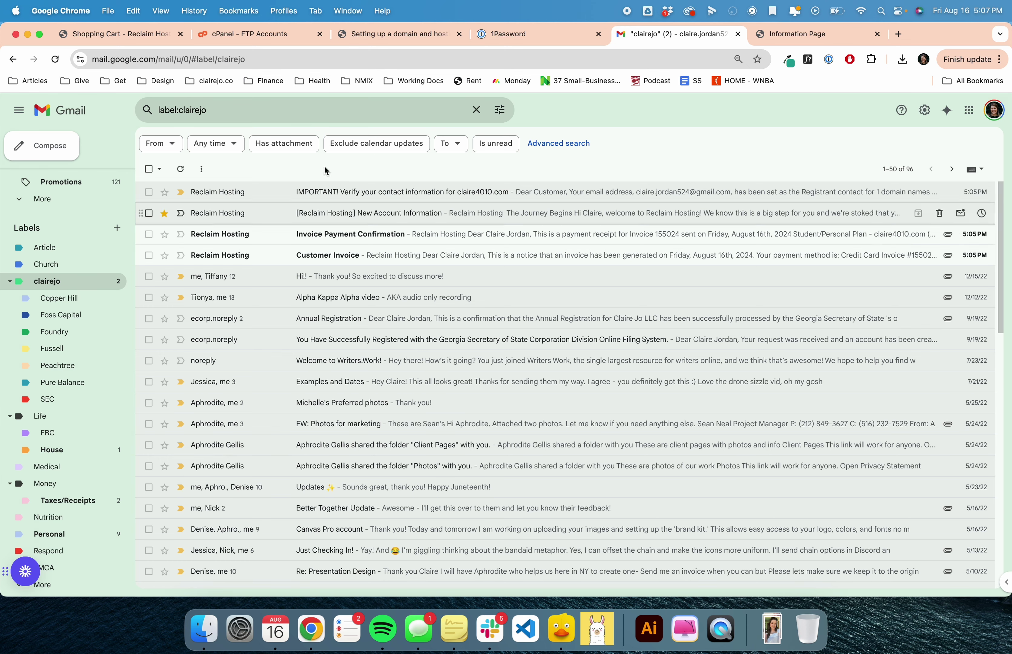
pyautogui.click(373, 38)
# Step: Read the course article's section on Reclaim's follow-up e-mails
pyautogui.scroll(-15, 537, 335)
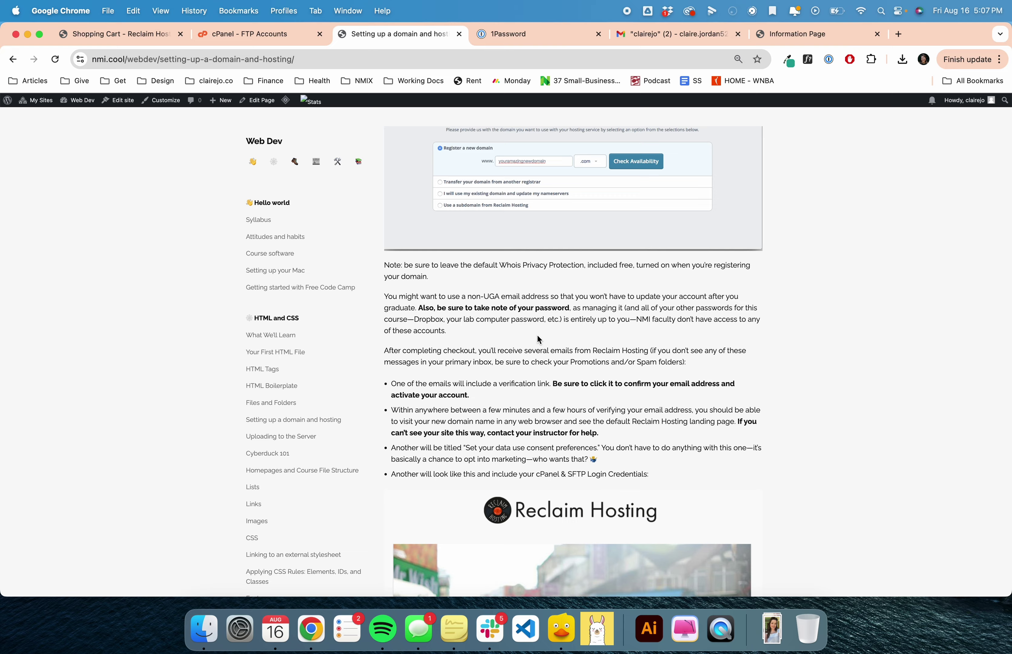
pyautogui.scroll(8, 538, 334)
pyautogui.scroll(-12, 538, 334)
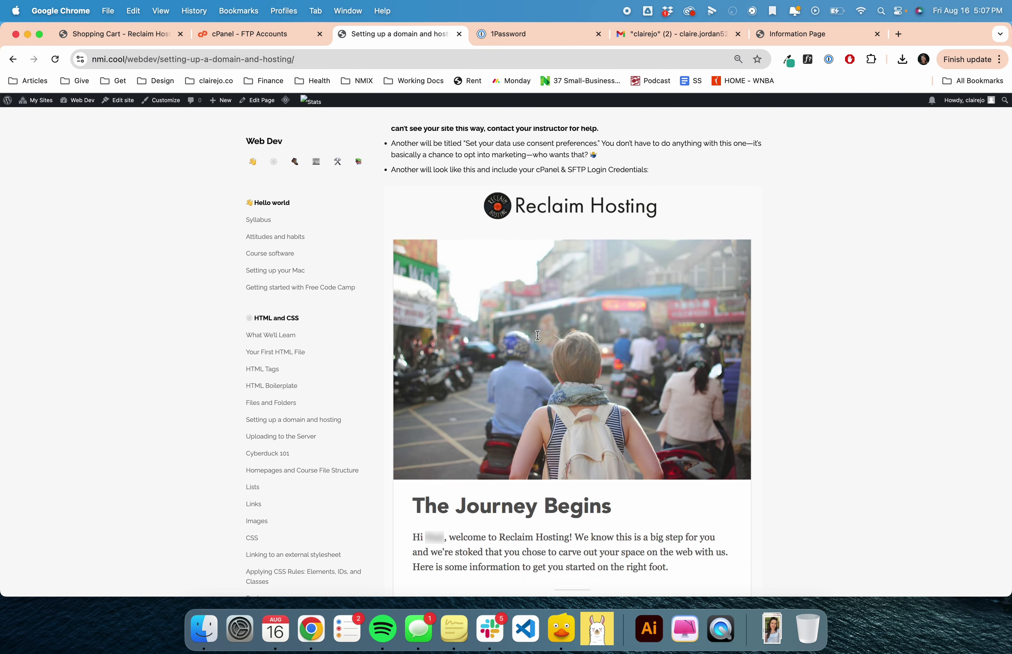
pyautogui.scroll(-10, 606, 445)
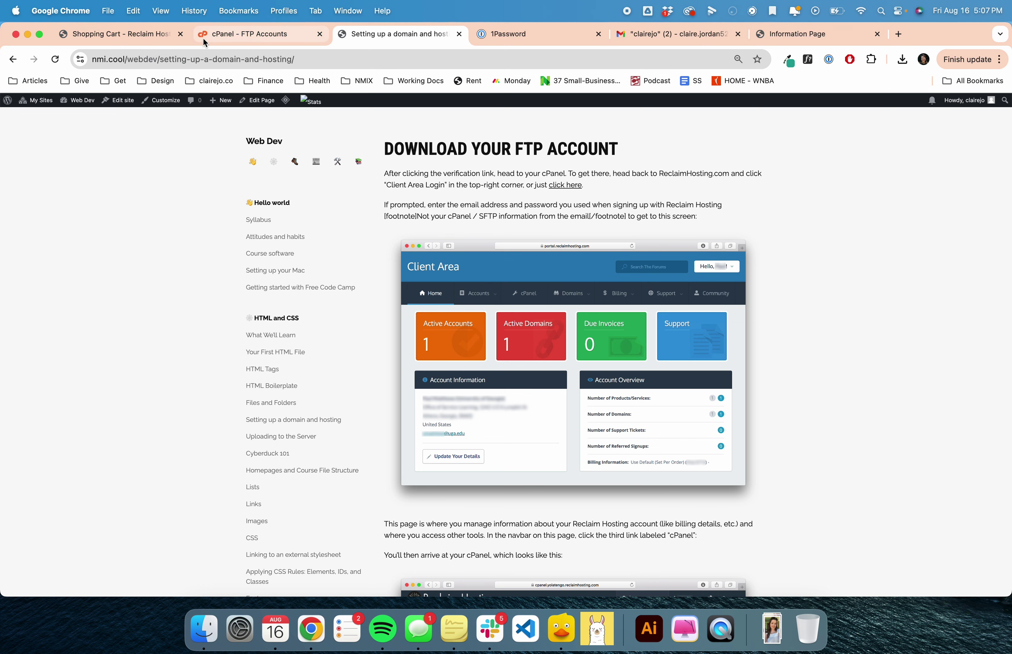
# Step: Go from the order confirmation into the client area and log in to cPanel for the hosting plan
pyautogui.click(109, 35)
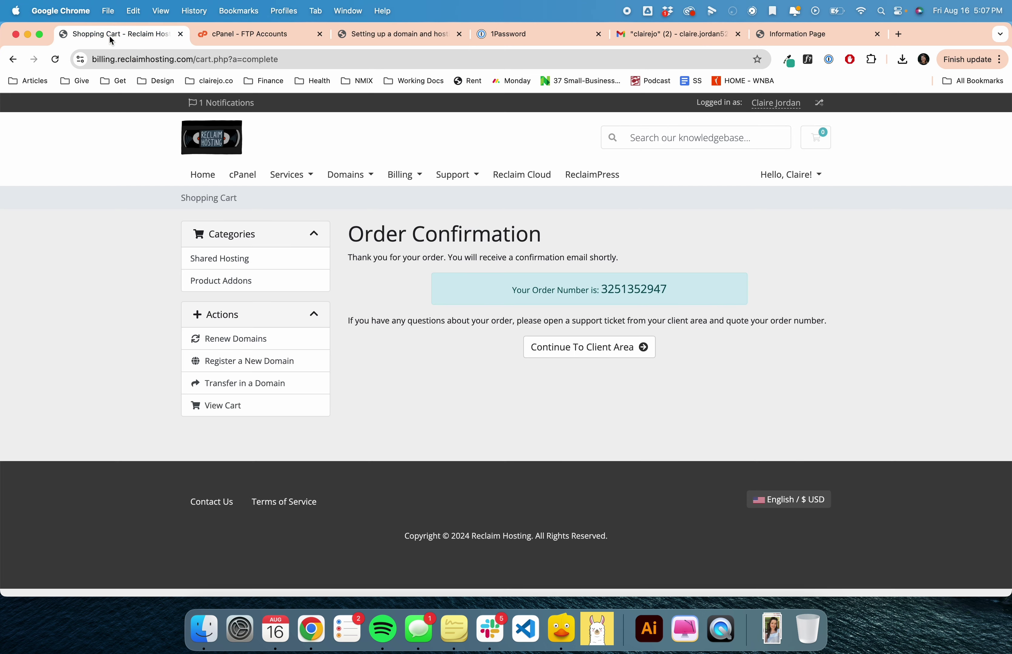
pyautogui.click(596, 348)
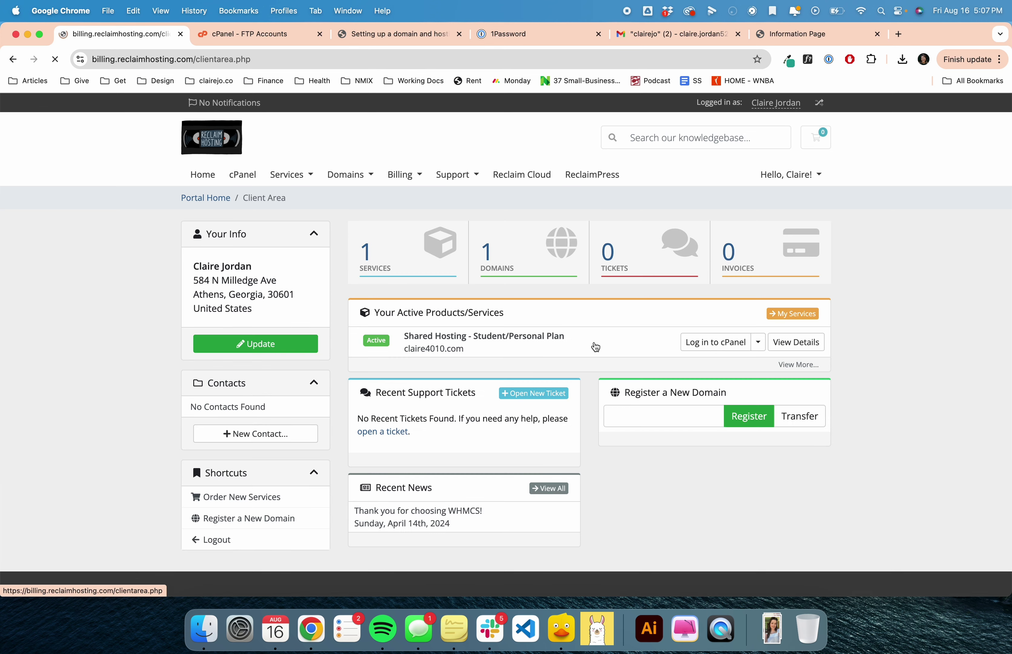
pyautogui.scroll(-2, 595, 347)
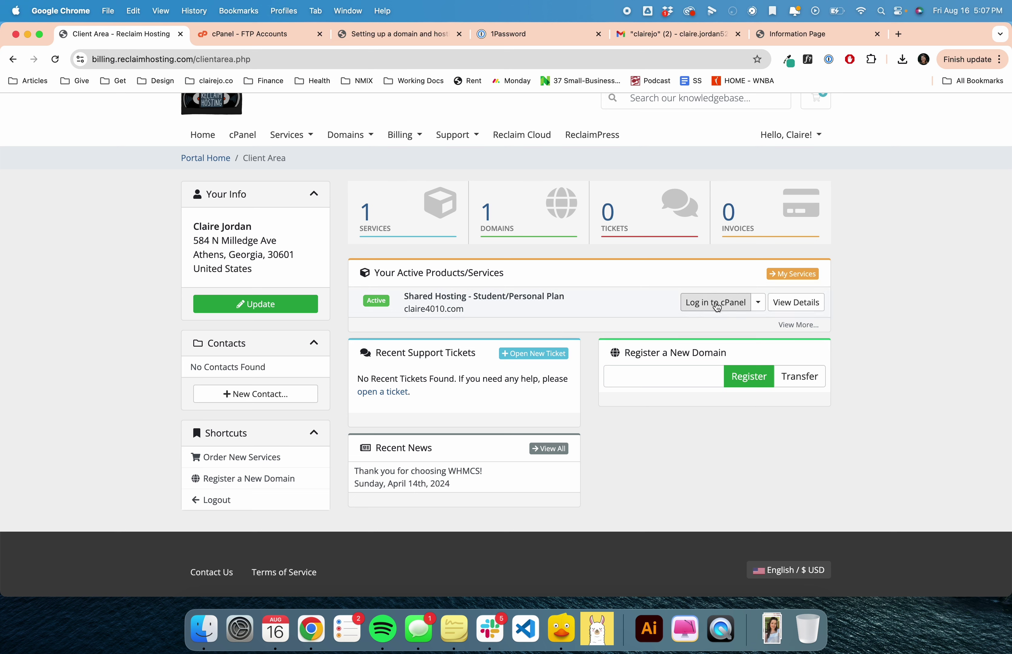
pyautogui.click(717, 307)
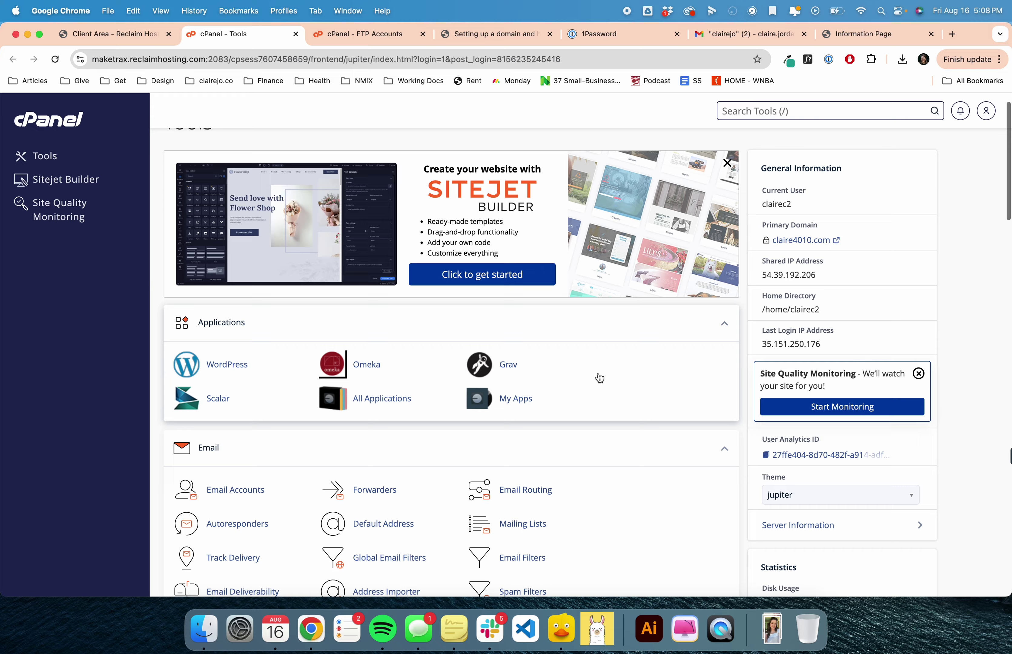
# Step: Scroll the cPanel Tools dashboard past Email and Billing & Support to the Files section
pyautogui.scroll(-6, 600, 377)
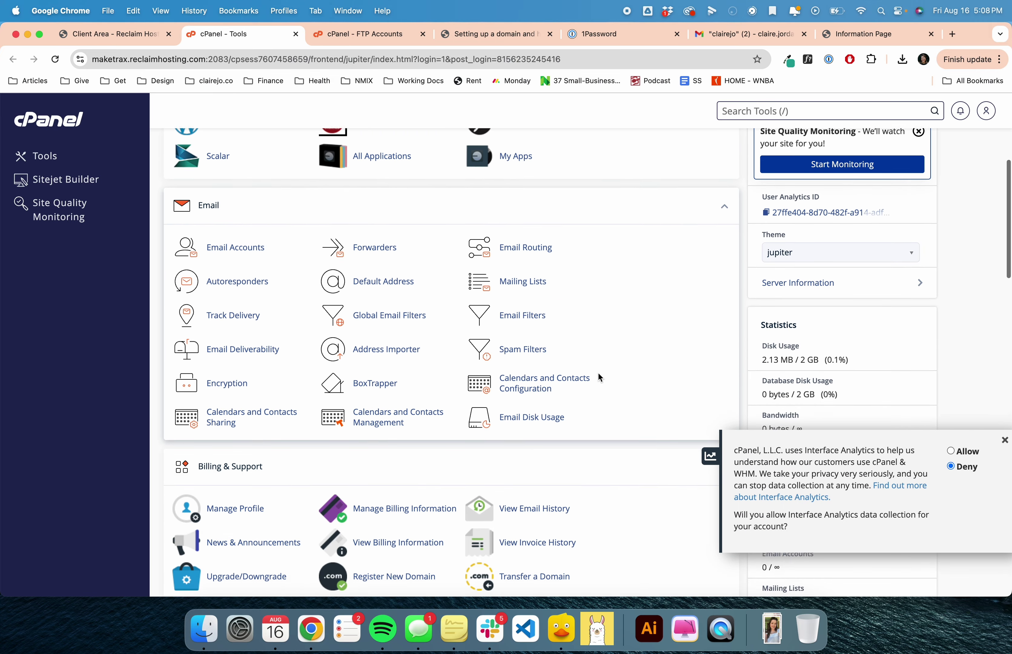
pyautogui.scroll(-2, 600, 378)
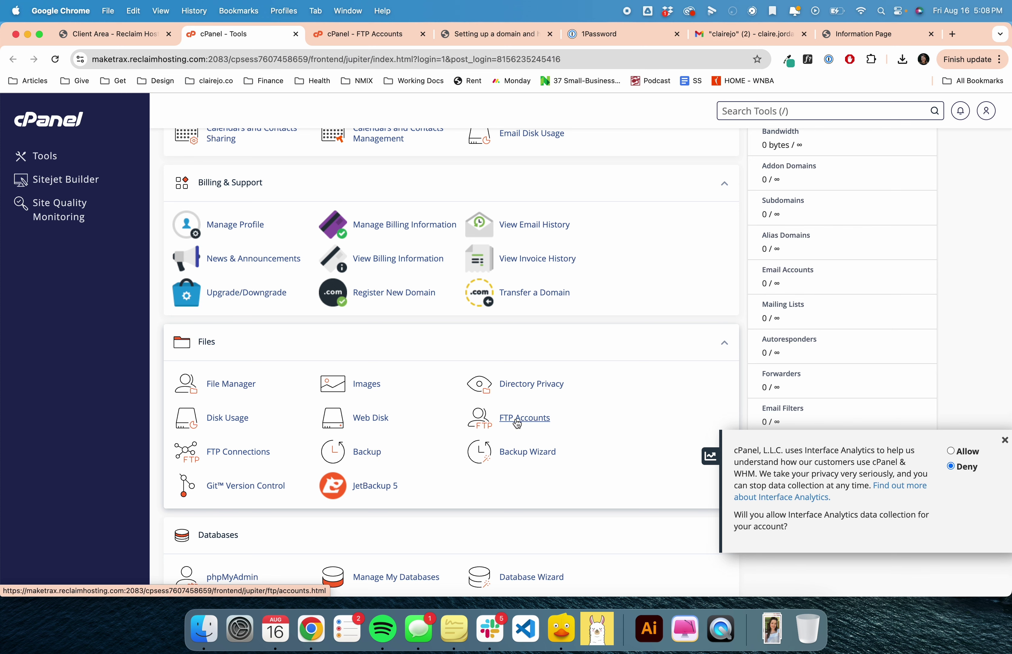
# Step: Open cPanel's FTP Accounts tool and dismiss the analytics consent popup
pyautogui.click(517, 421)
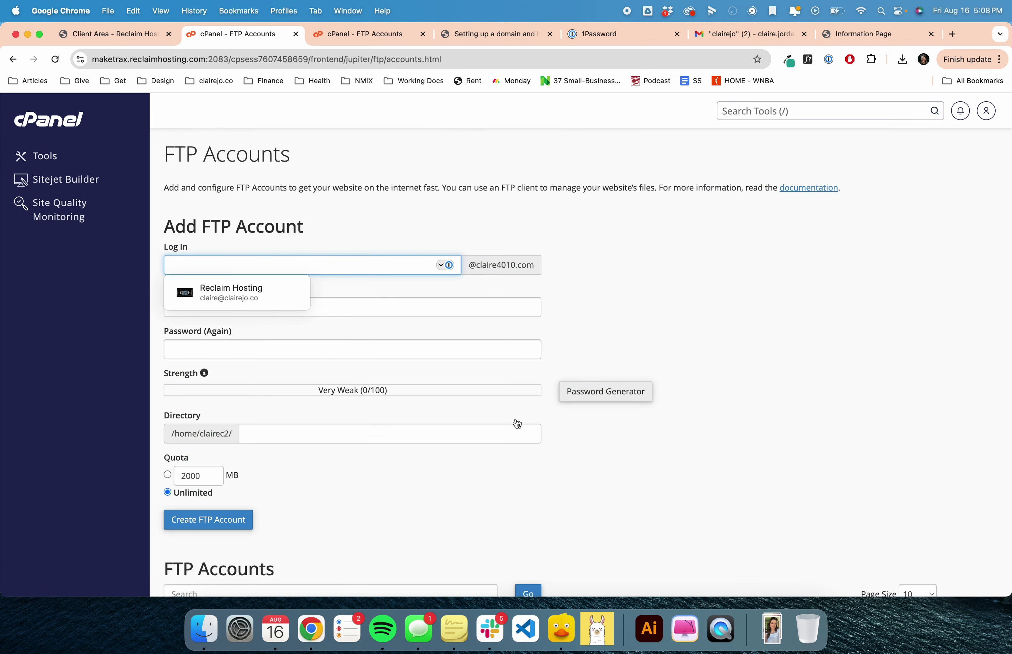
pyautogui.scroll(-6, 516, 424)
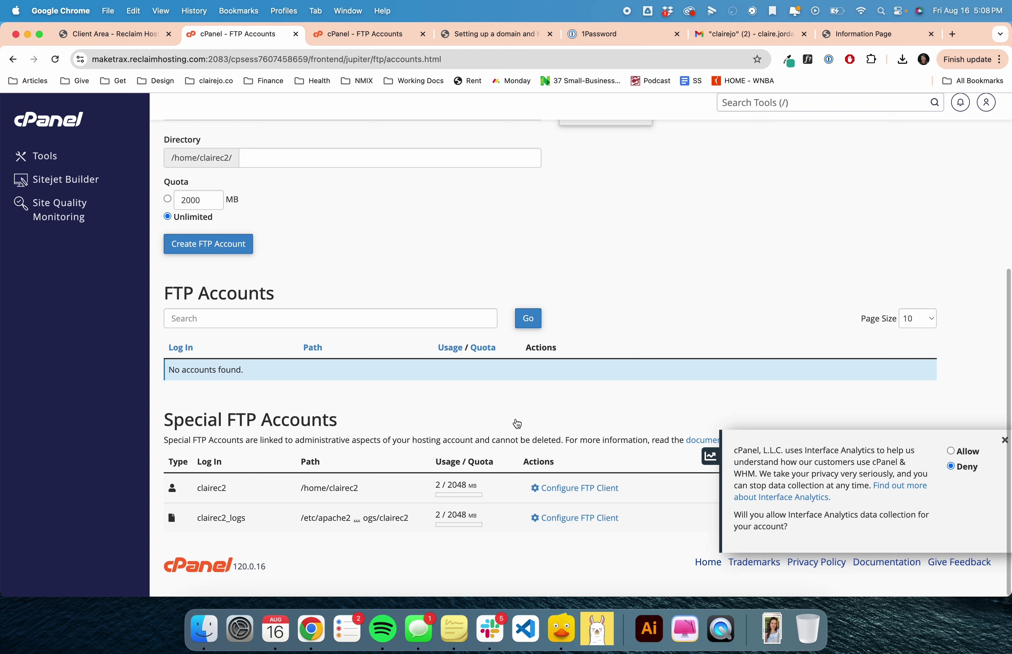
pyautogui.click(1004, 441)
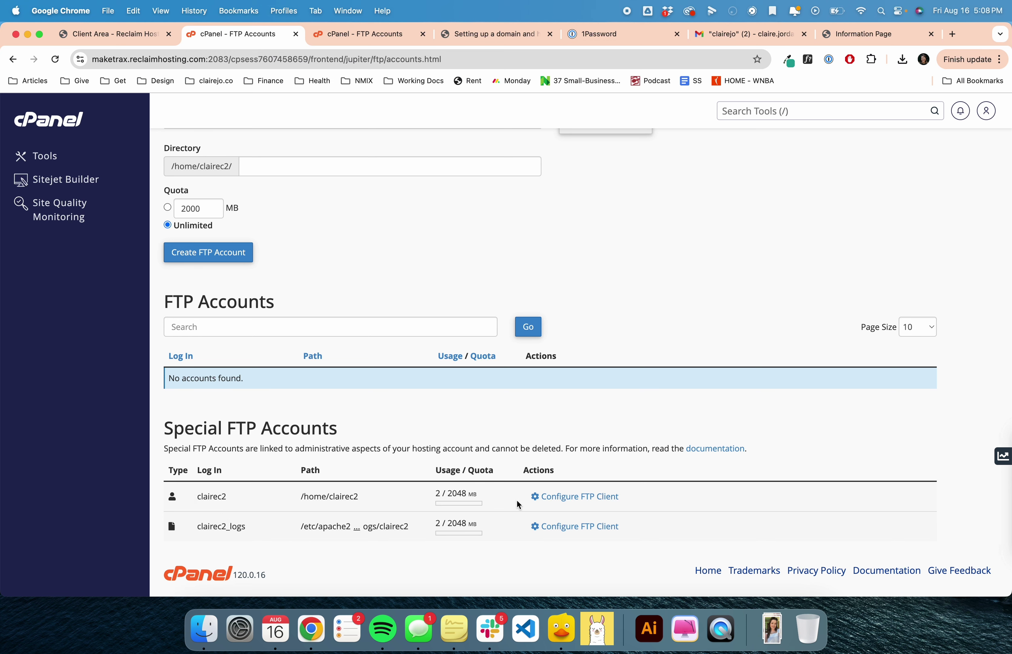
# Step: Download the main account's Cyberduck SFTP configuration file and save the .duck file to the desktop
pyautogui.click(570, 499)
pyautogui.scroll(-5, 569, 502)
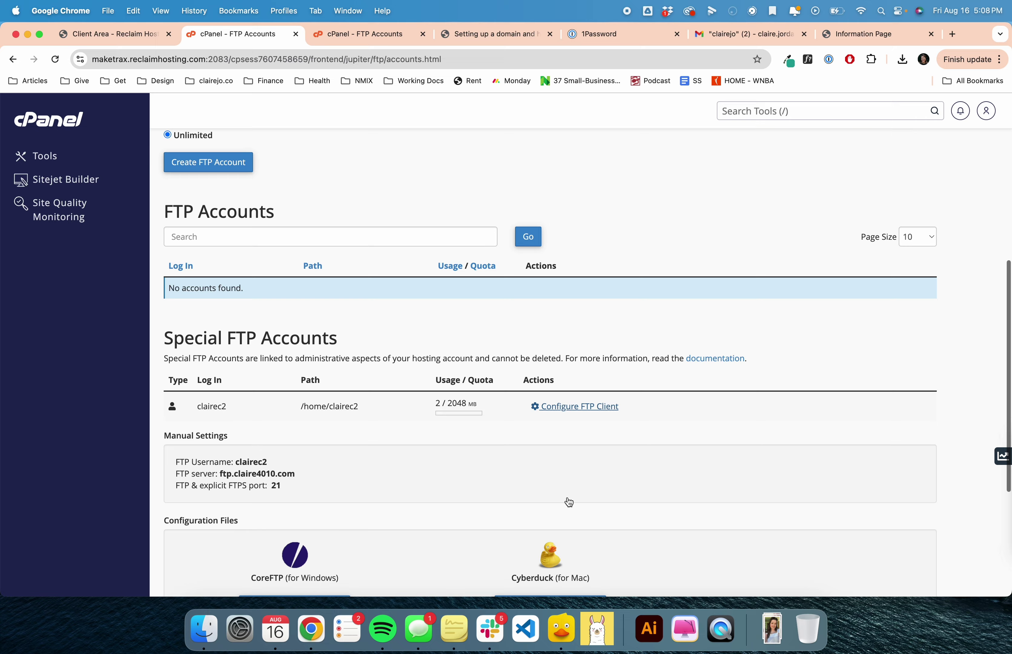
pyautogui.scroll(-2, 568, 497)
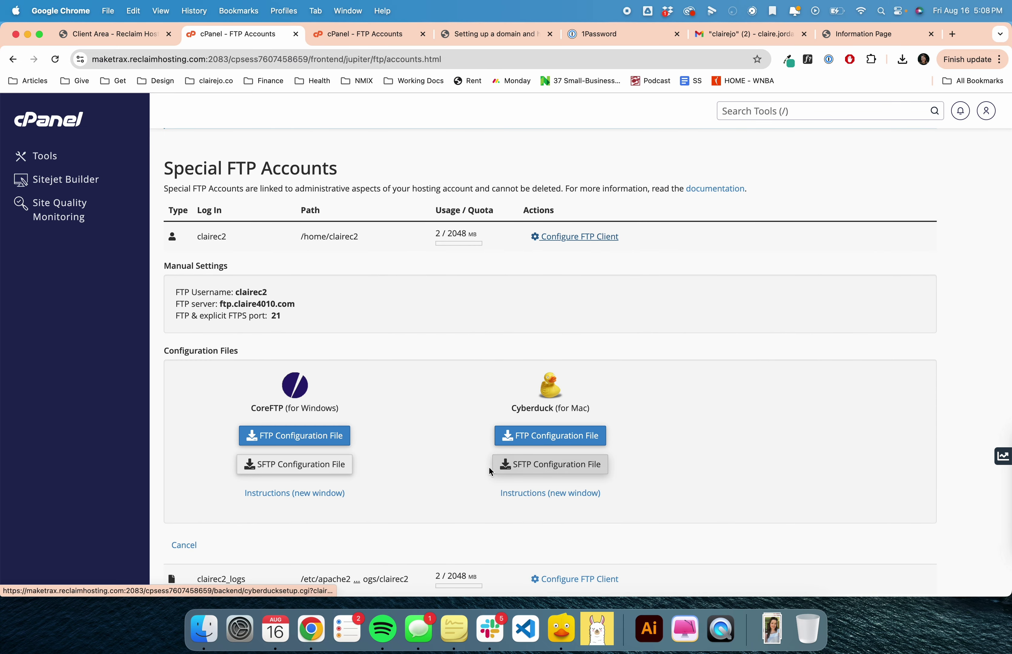
pyautogui.click(504, 465)
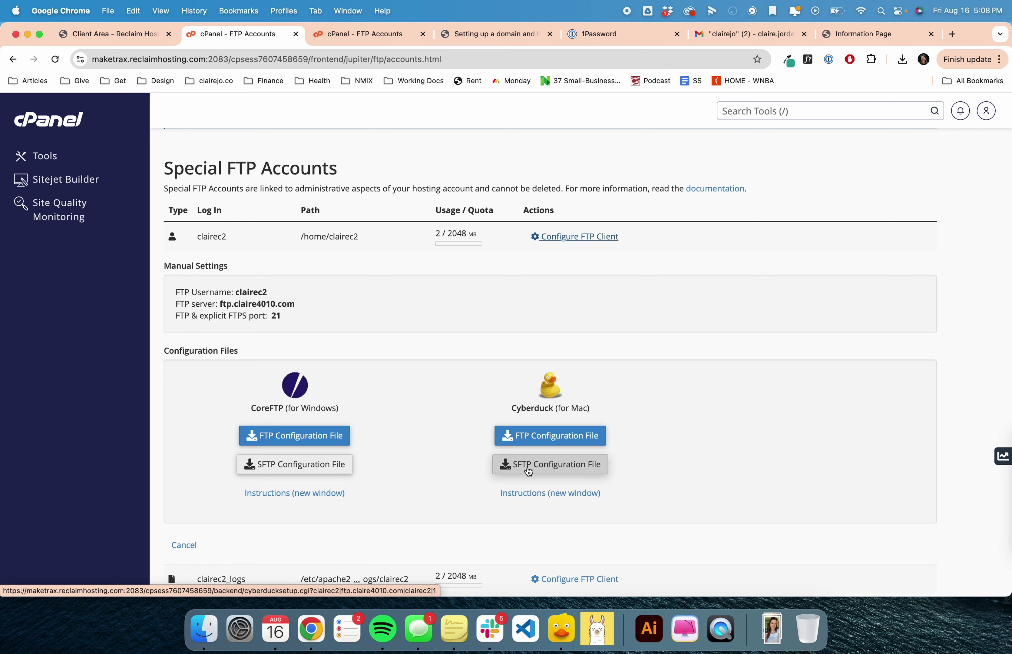
pyautogui.click(559, 468)
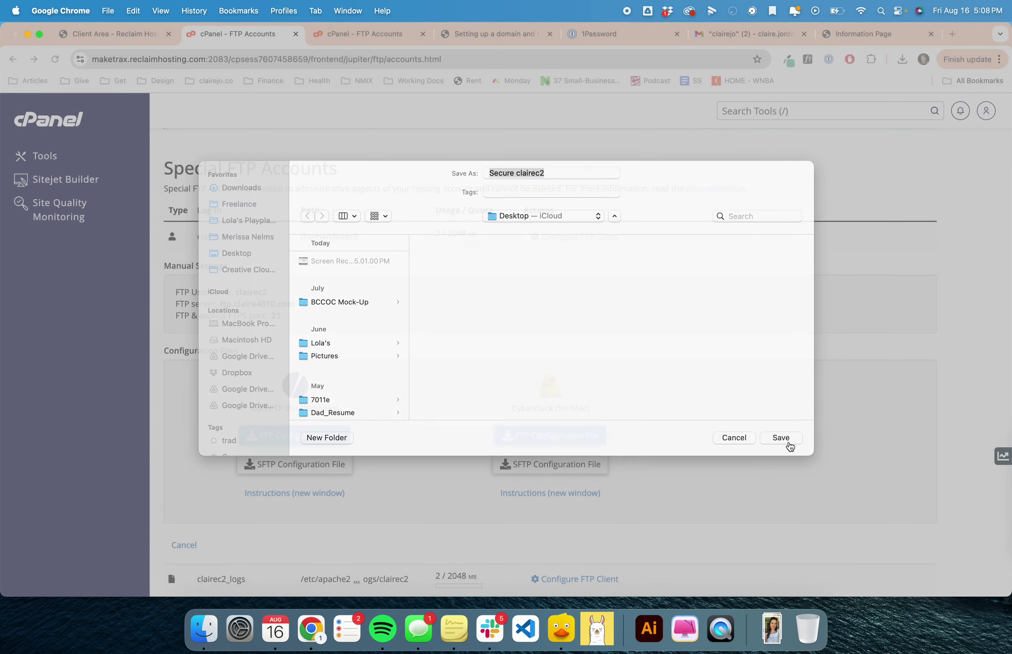
pyautogui.click(788, 442)
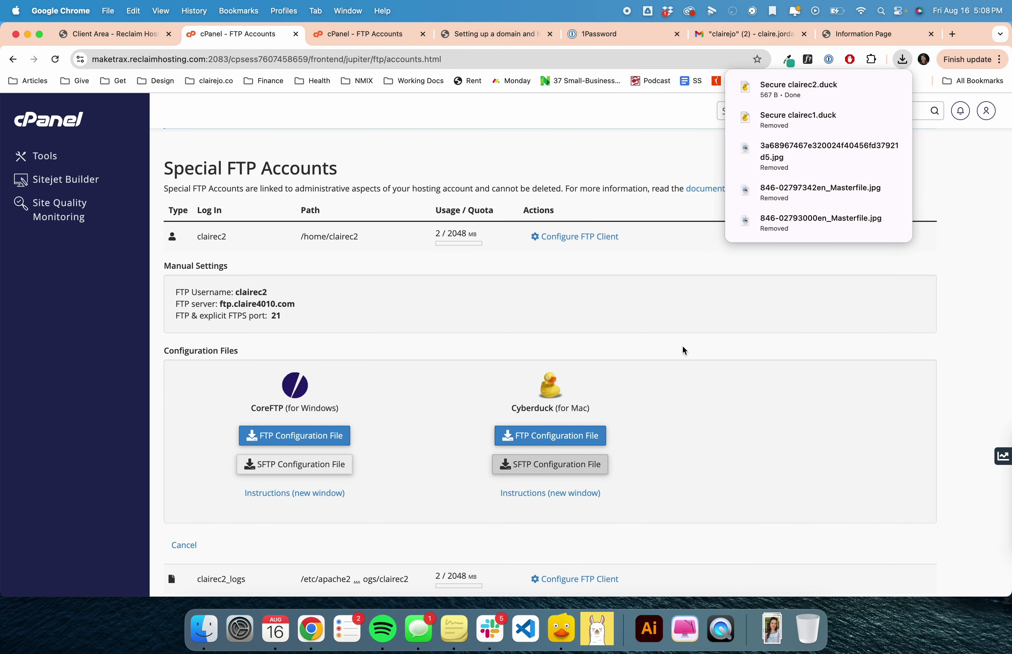
# Step: Read ahead to the .duck file step in the domain and hosting tutorial, then minimize Chrome and reposition the downloaded file
pyautogui.click(517, 37)
pyautogui.scroll(-10, 564, 277)
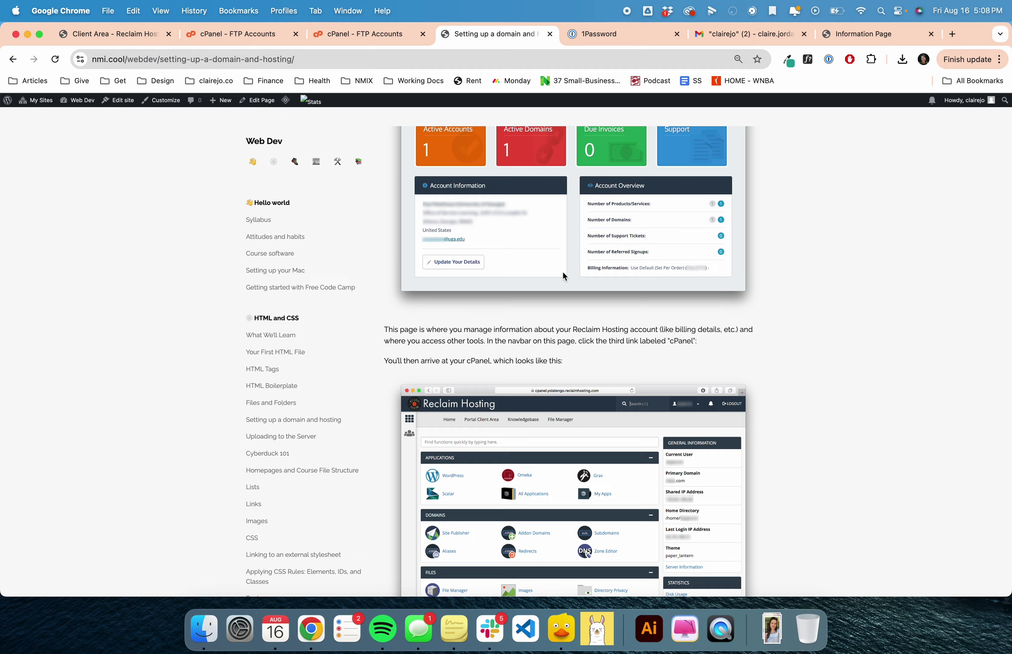
pyautogui.scroll(-10, 564, 277)
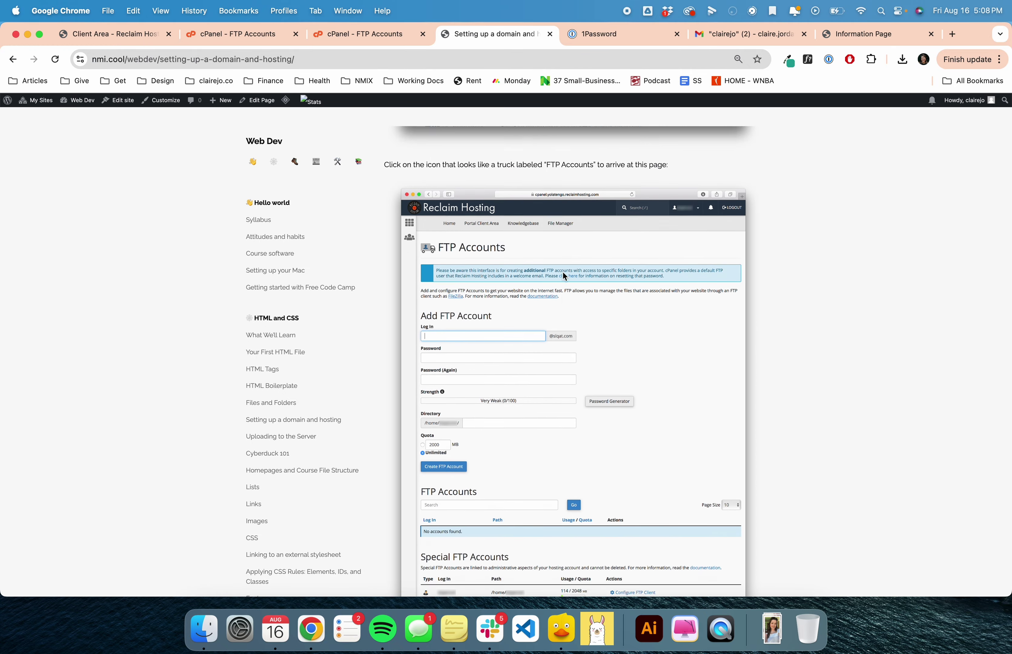
pyautogui.scroll(-15, 563, 273)
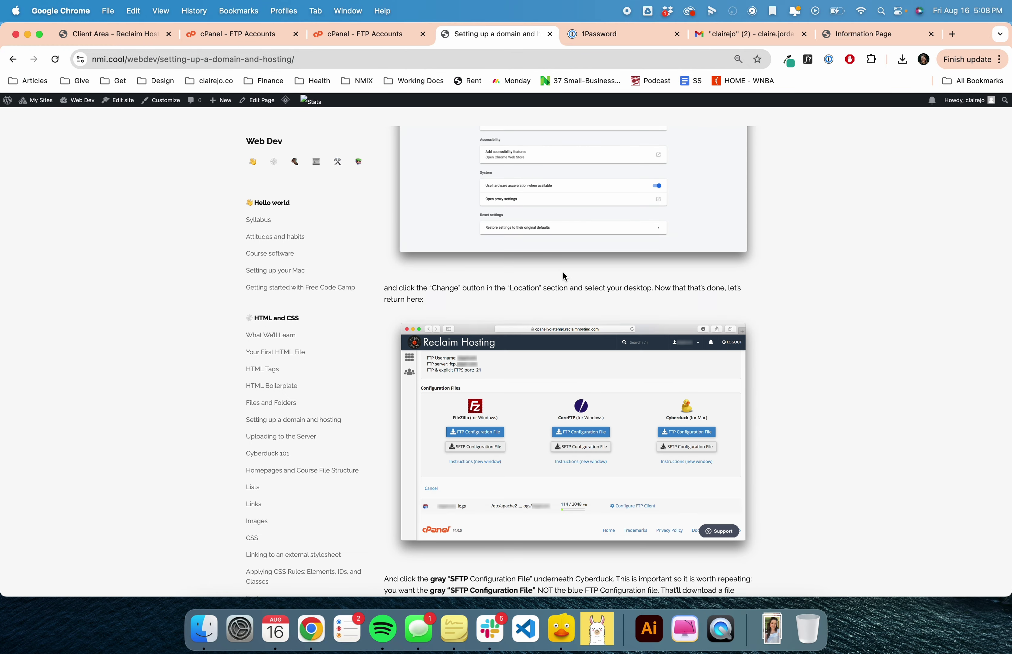
pyautogui.scroll(-5, 565, 277)
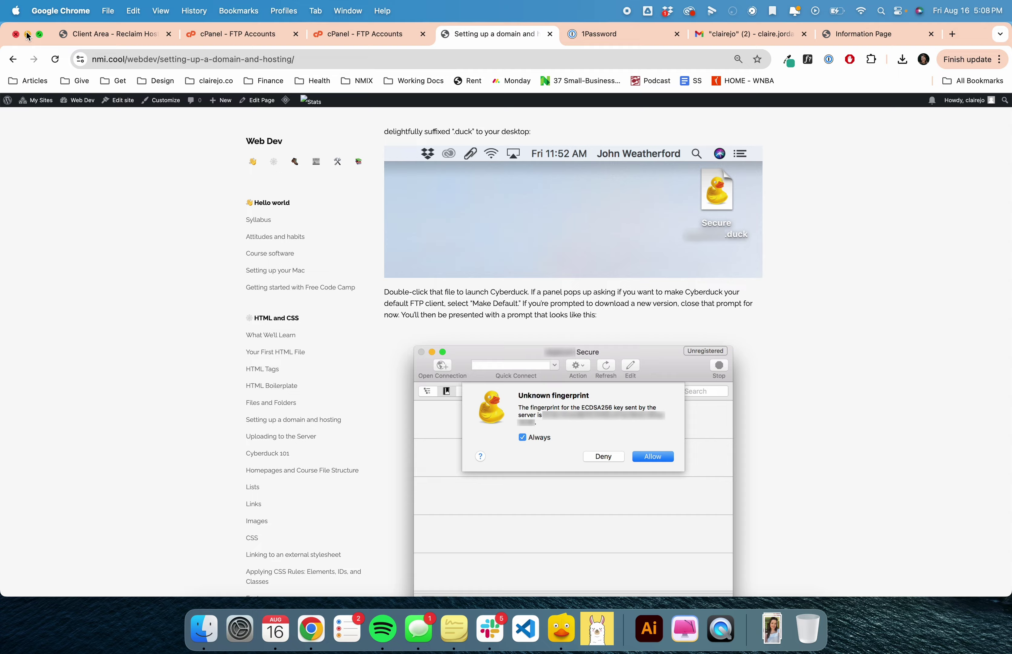
pyautogui.click(27, 34)
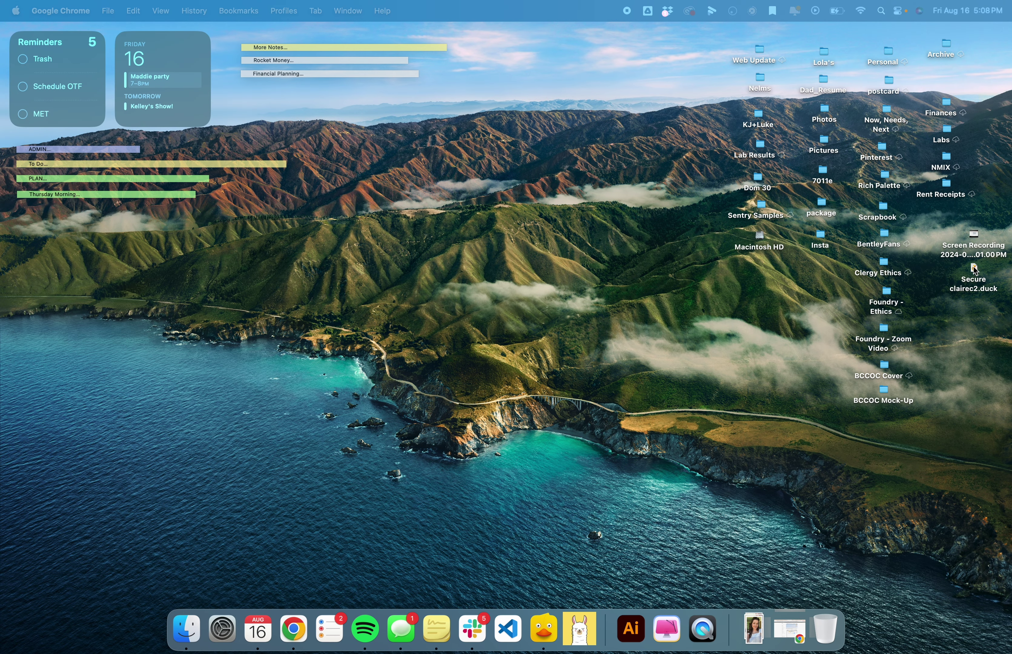
pyautogui.moveTo(976, 270); pyautogui.dragTo(652, 87)
# Step: Open the downloaded .duck file in Cyberduck and always allow the server's unknown key fingerprint
pyautogui.doubleClick(652, 88)
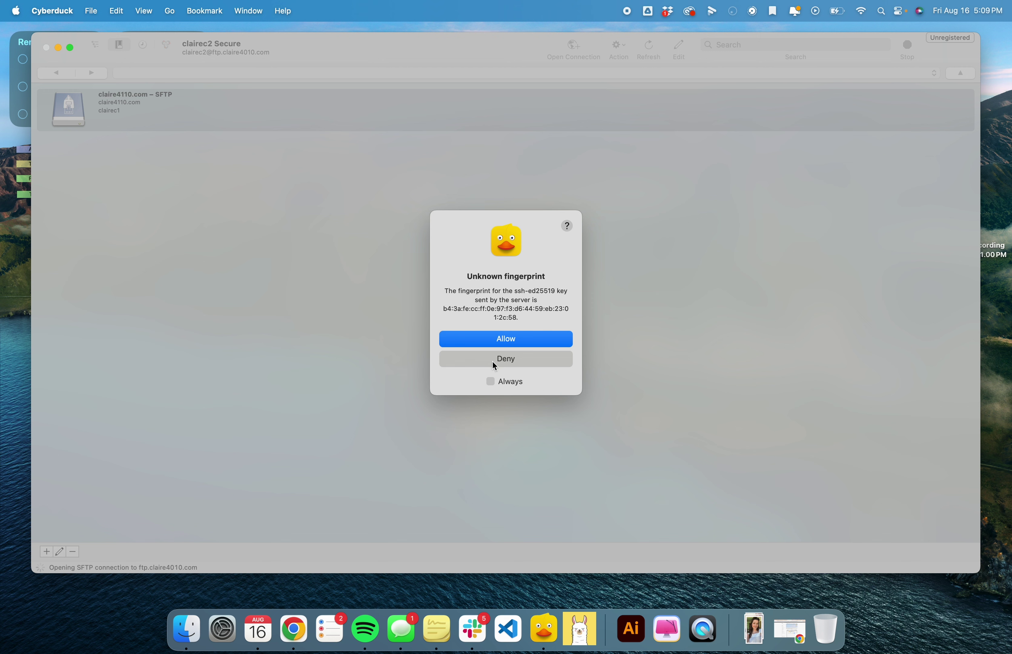
pyautogui.click(490, 381)
pyautogui.click(512, 339)
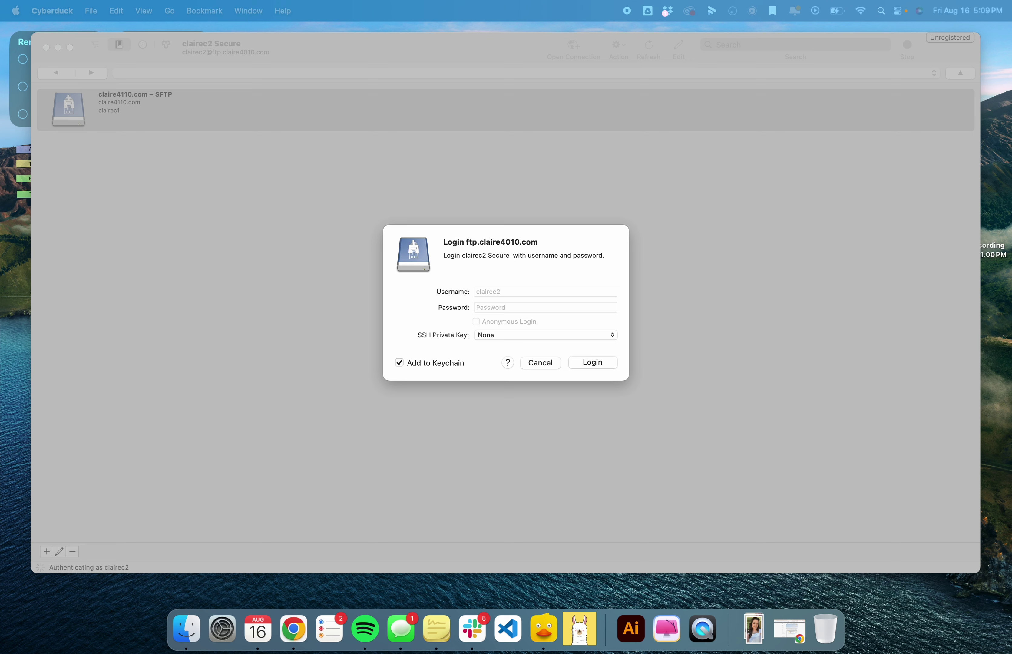
# Step: Paste the account password into the SFTP login prompt and log in
pyautogui.click(528, 309)
pyautogui.press('super+v')
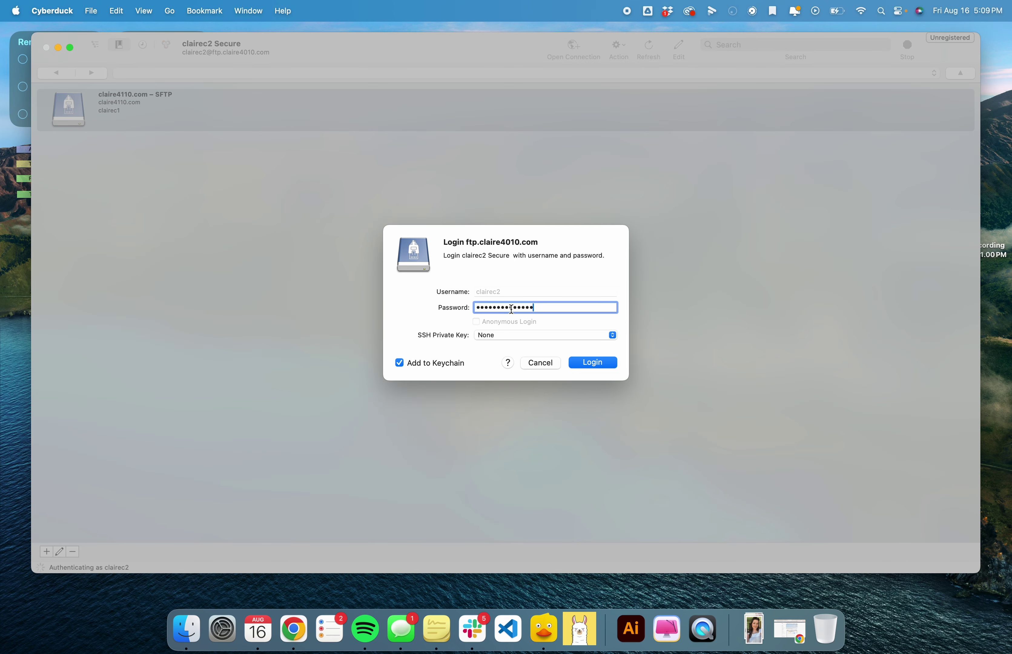
pyautogui.click(593, 361)
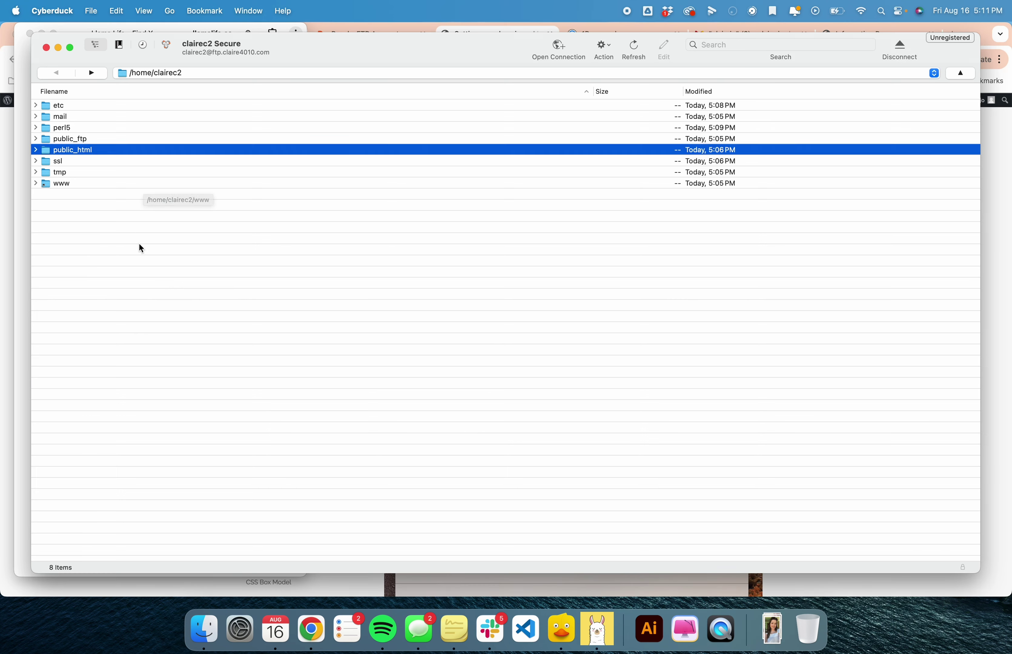
# Step: Add a bookmark for the open clairec2 SFTP connection (port 22) in the Bookmarks list
pyautogui.click(141, 247)
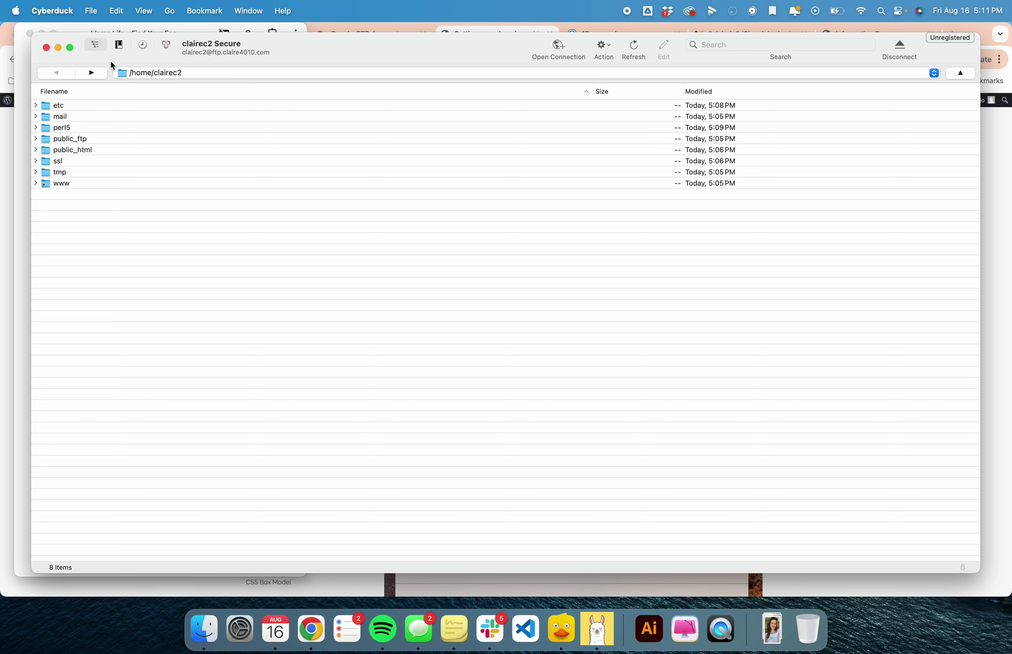
pyautogui.click(119, 45)
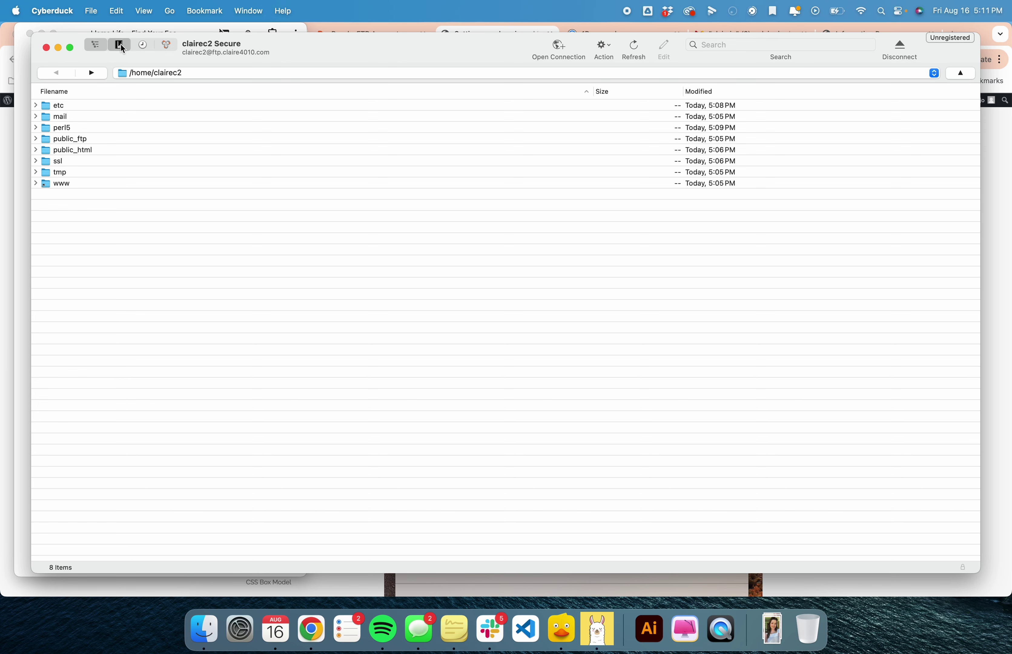
pyautogui.click(46, 552)
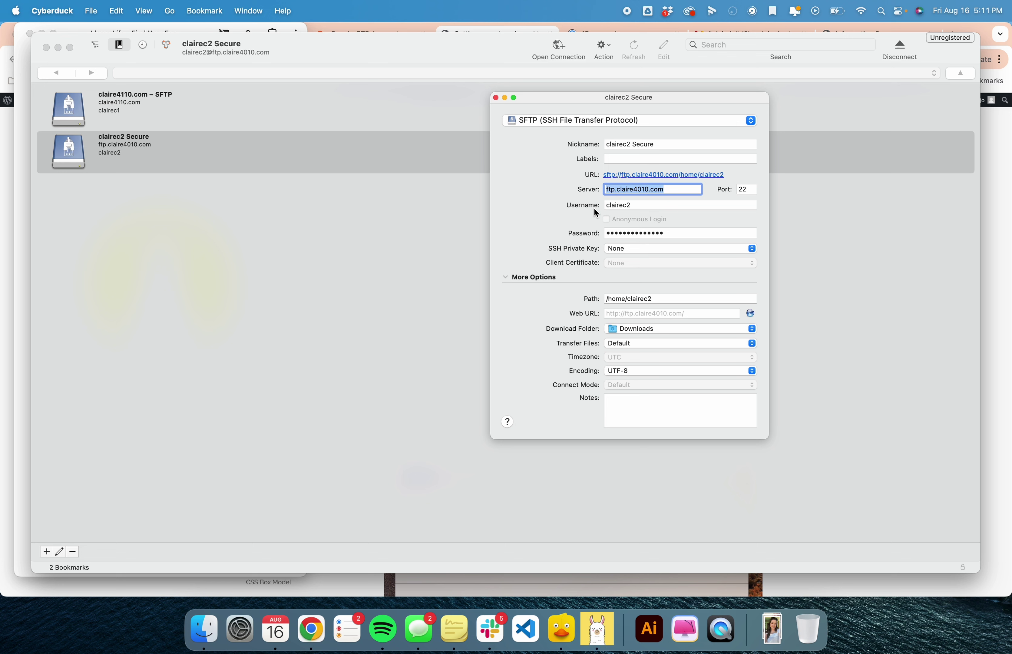
# Step: Delete the old claire4110.com SFTP bookmark and connect through the remaining clairec2 Secure bookmark
pyautogui.click(496, 98)
pyautogui.click(121, 105)
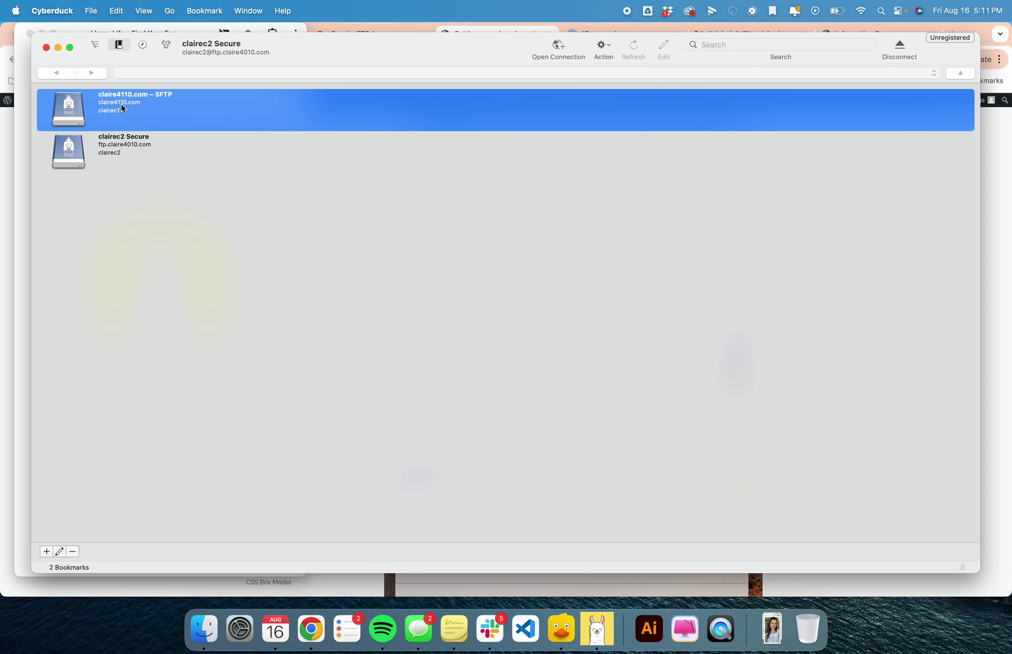
pyautogui.rightClick(122, 104)
pyautogui.click(144, 143)
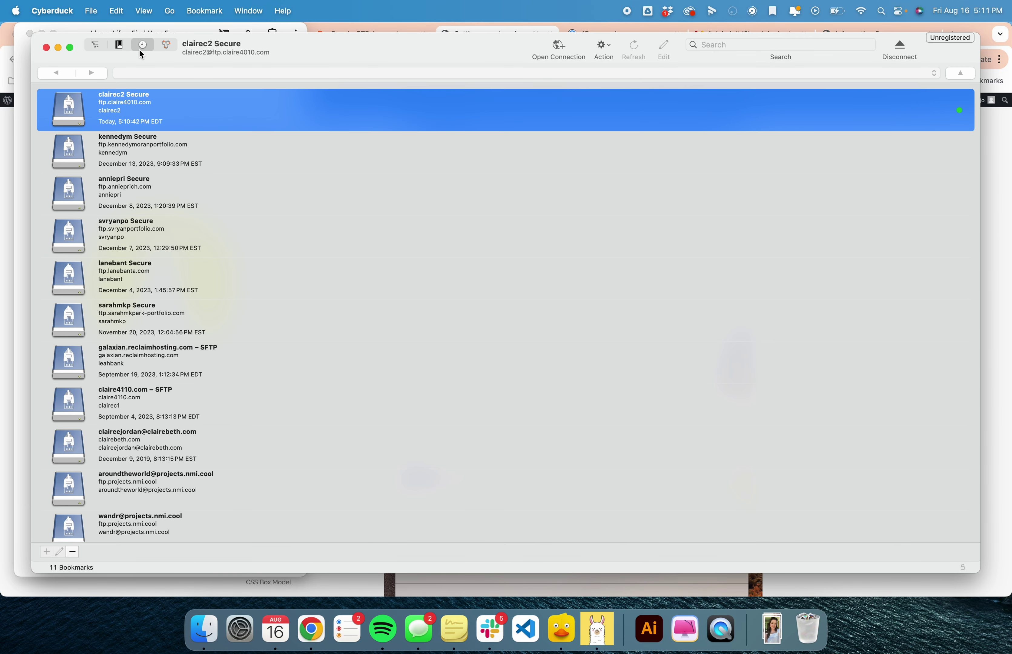
pyautogui.click(123, 43)
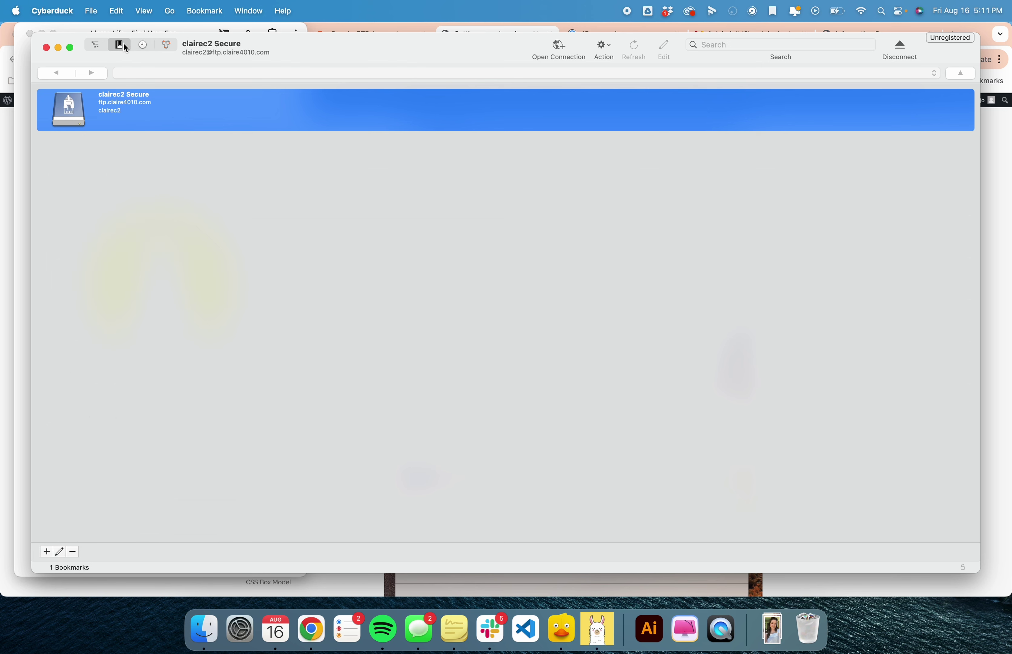
pyautogui.doubleClick(70, 115)
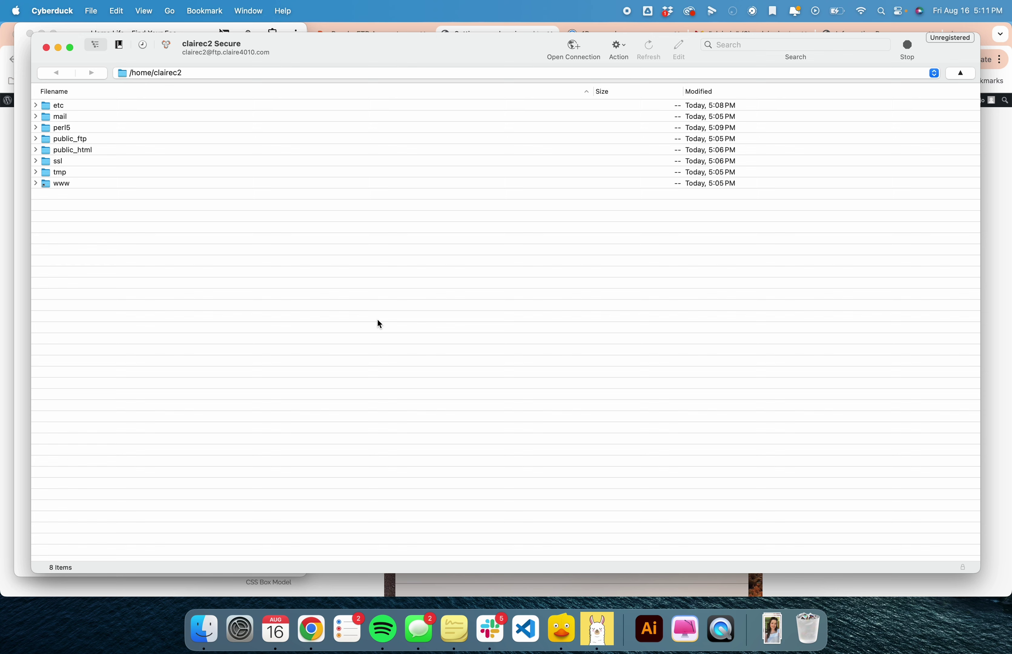
# Step: Return to Chrome's Setting up a domain and hosting tutorial at its top heading
pyautogui.click(816, 593)
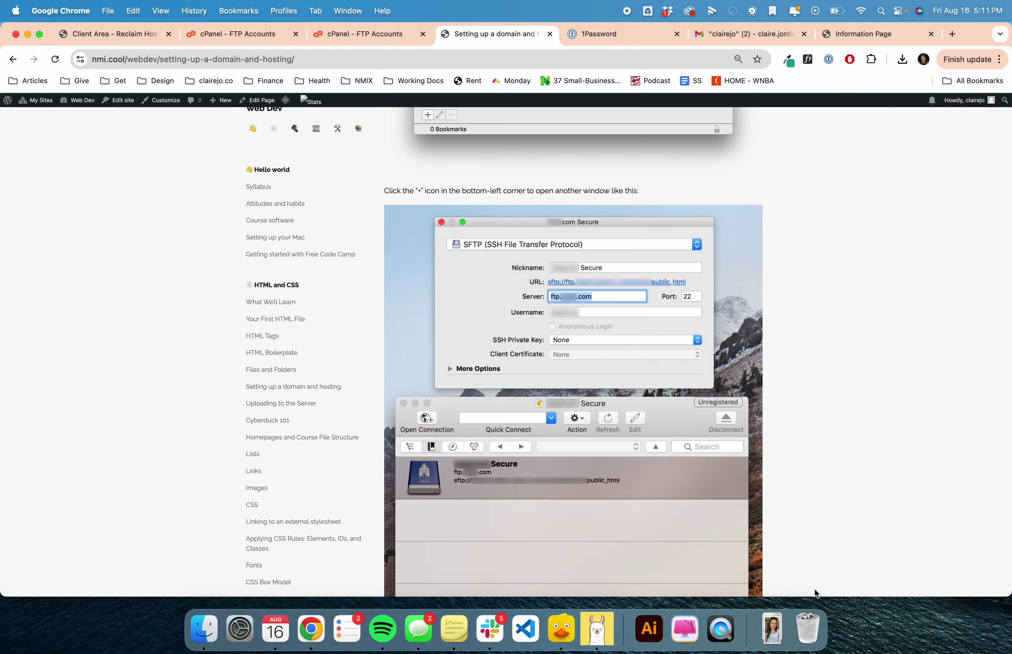
pyautogui.scroll(-5, 648, 369)
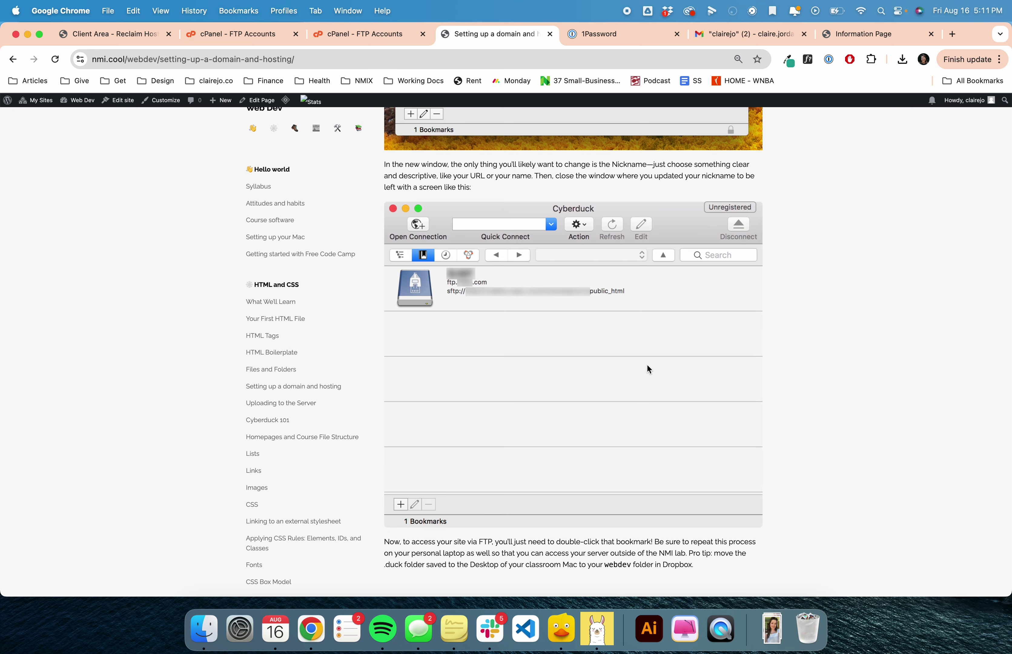
pyautogui.scroll(20, 692, 254)
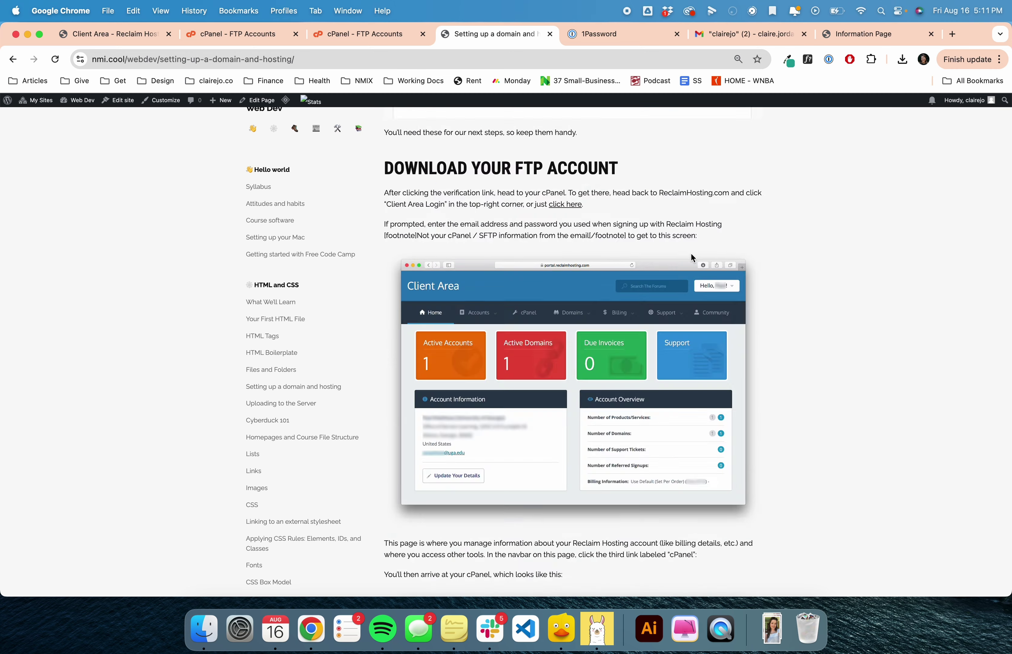
pyautogui.scroll(-2, 691, 252)
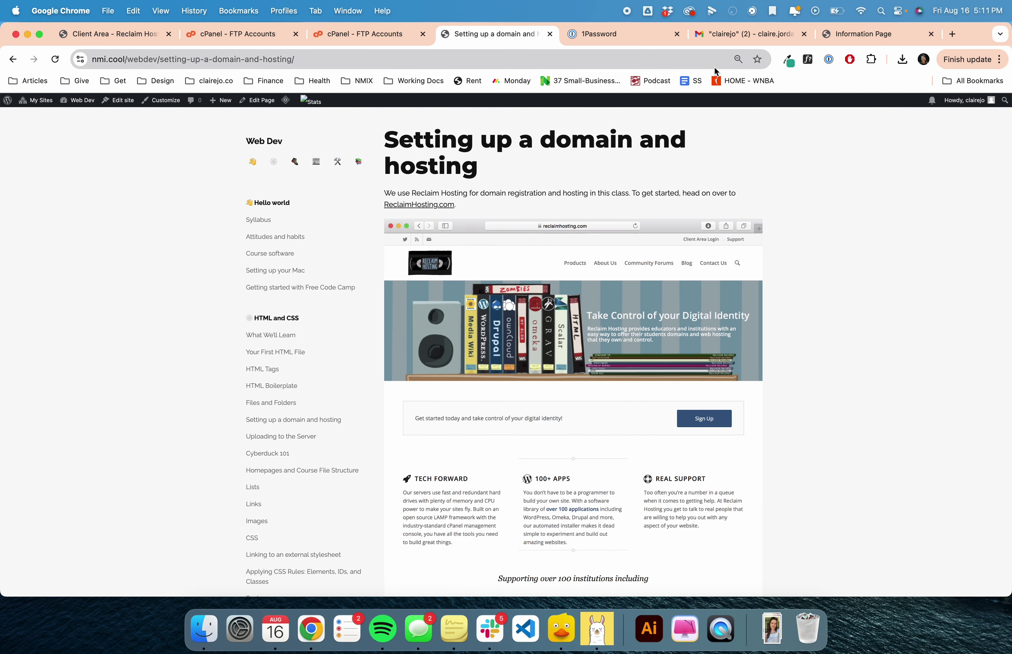